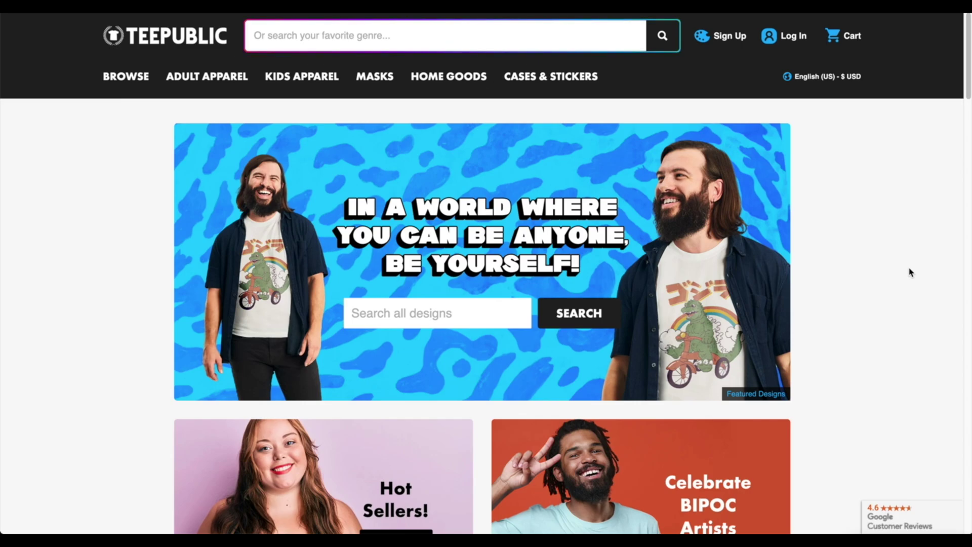
# - Sign in to the artist account and upload the "It's just allergies" artwork as a new design
pyautogui.moveTo(784, 43)
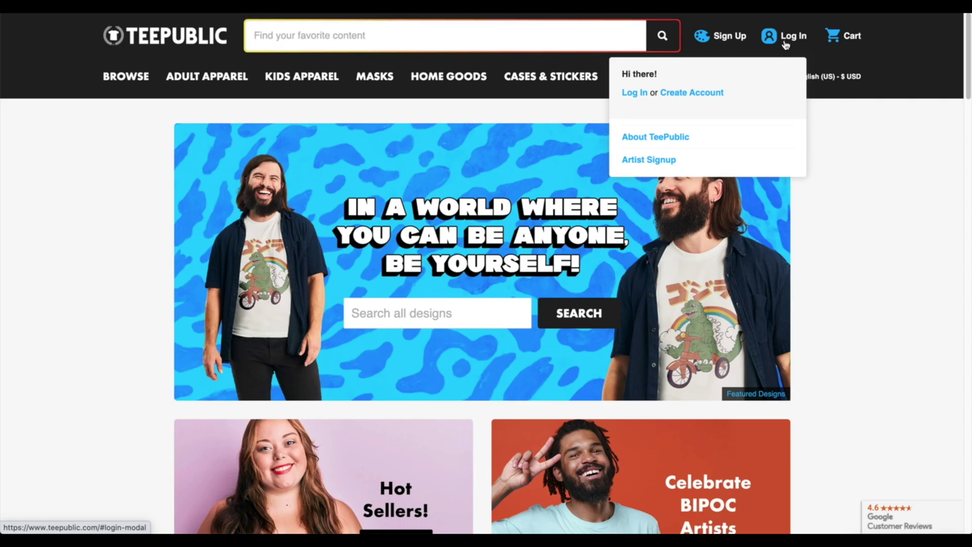
pyautogui.click(631, 163)
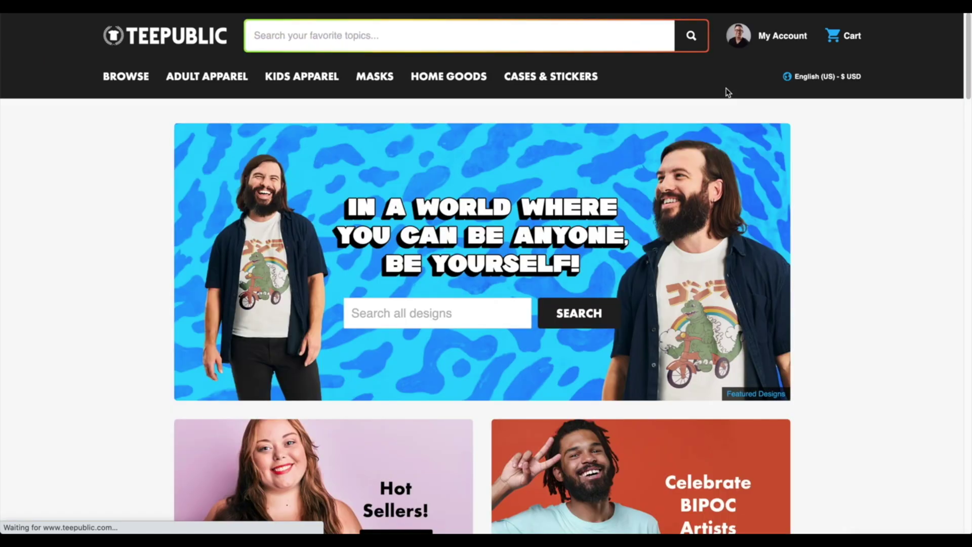
pyautogui.moveTo(777, 37)
pyautogui.click(779, 38)
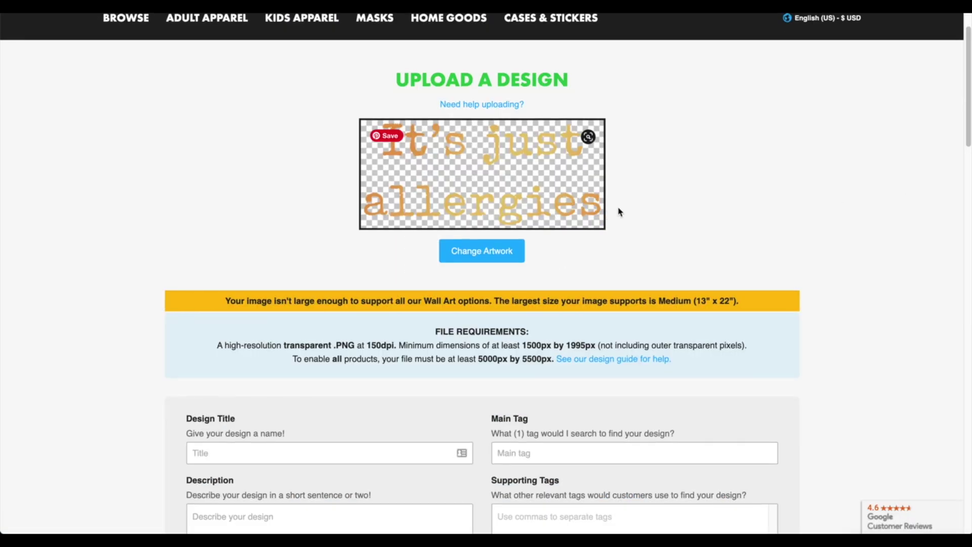
# - Title the design "It's Just Allergies" and describe it as "It's just allergies! I do not have a cold or the flu. I'm okay!"
pyautogui.scroll(-6, 801, 191)
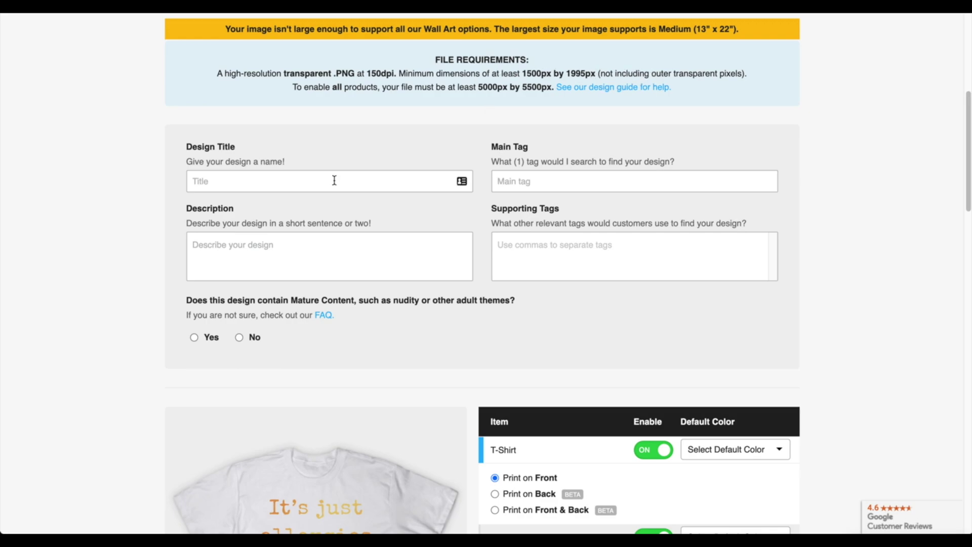
pyautogui.scroll(4, 335, 180)
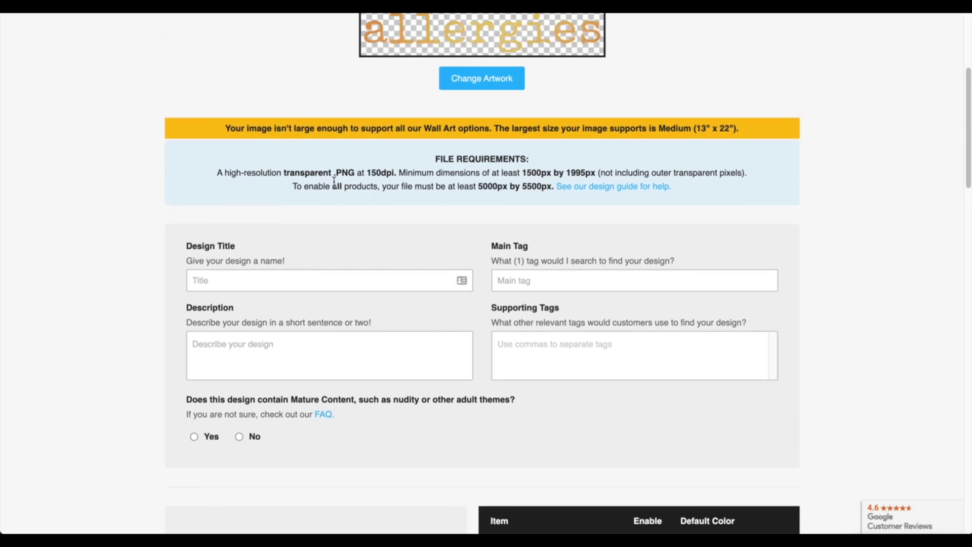
pyautogui.scroll(-1, 307, 146)
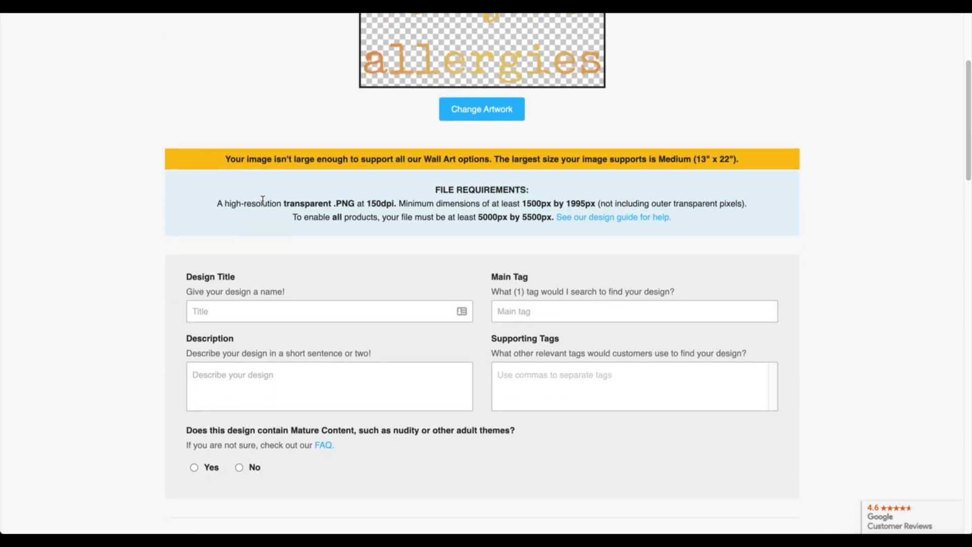
pyautogui.click(413, 375)
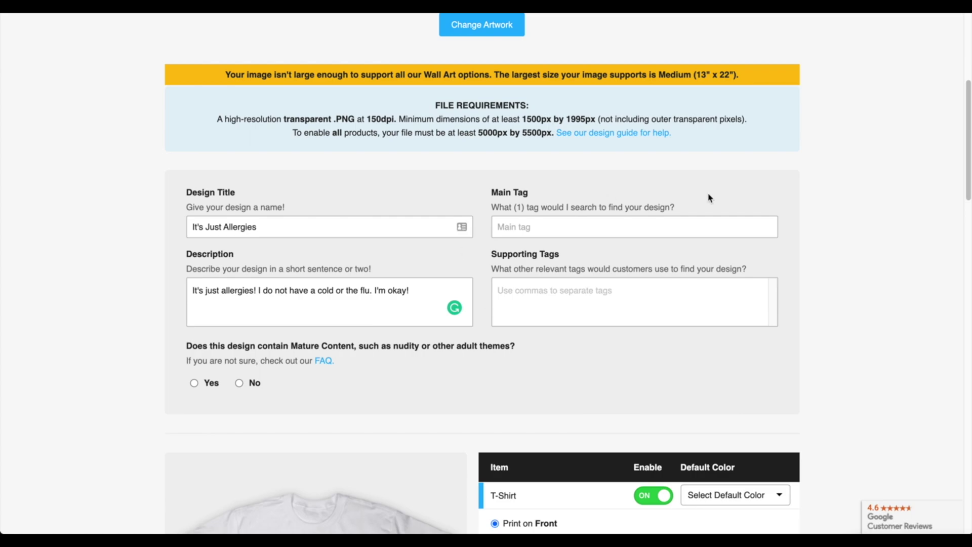
# - Add main tag allergy, supporting tags allergies, allergies awareness, allergies awareness month, allergies warrior, allergies fighter, allergies gifts, and declare no mature content
pyautogui.click(618, 228)
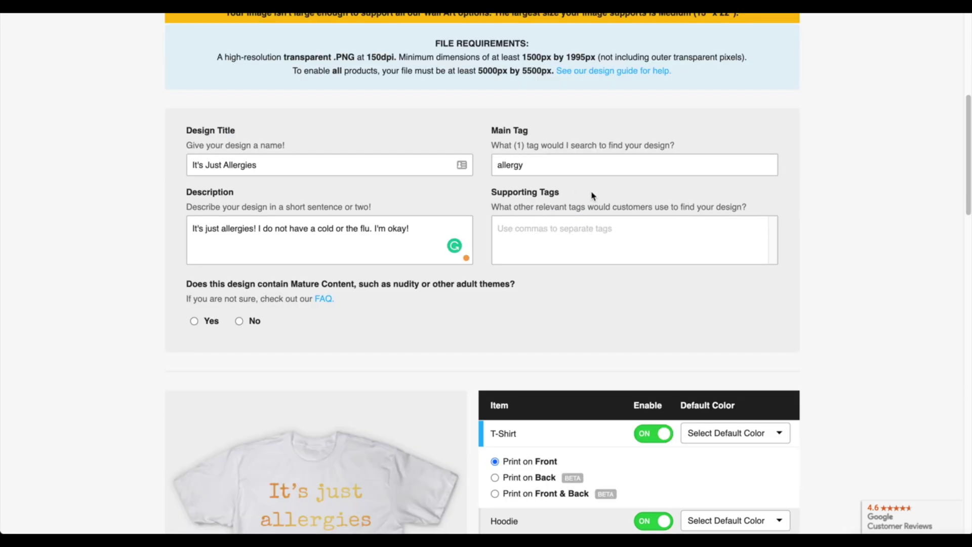
pyautogui.click(622, 235)
pyautogui.write('allergies')
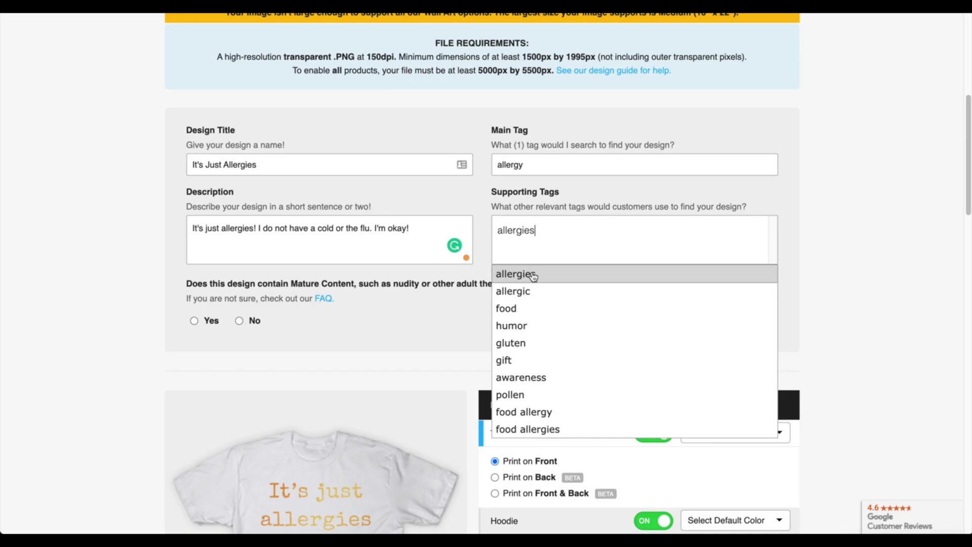
pyautogui.click(714, 304)
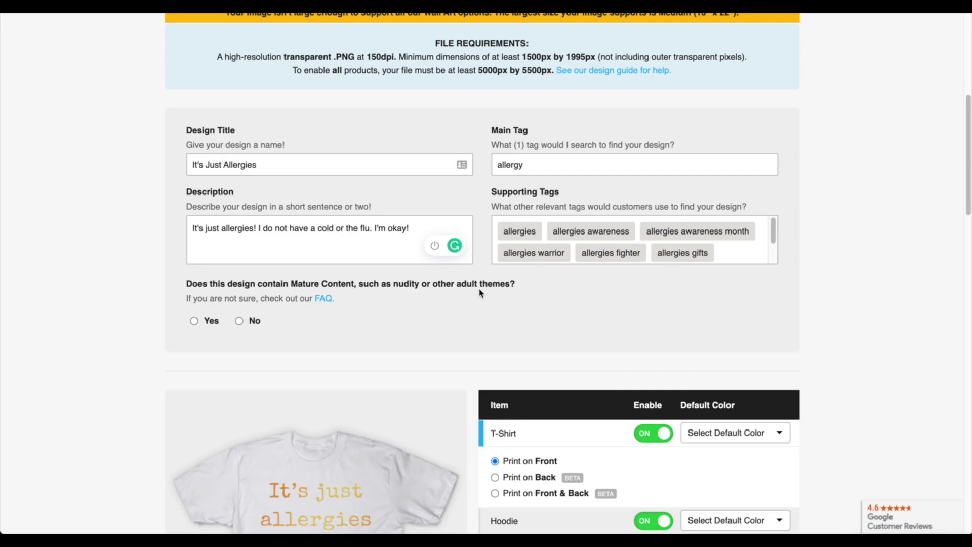
pyautogui.click(241, 321)
# - Set the T-shirt's default color to Black in the product list
pyautogui.scroll(-7, 496, 317)
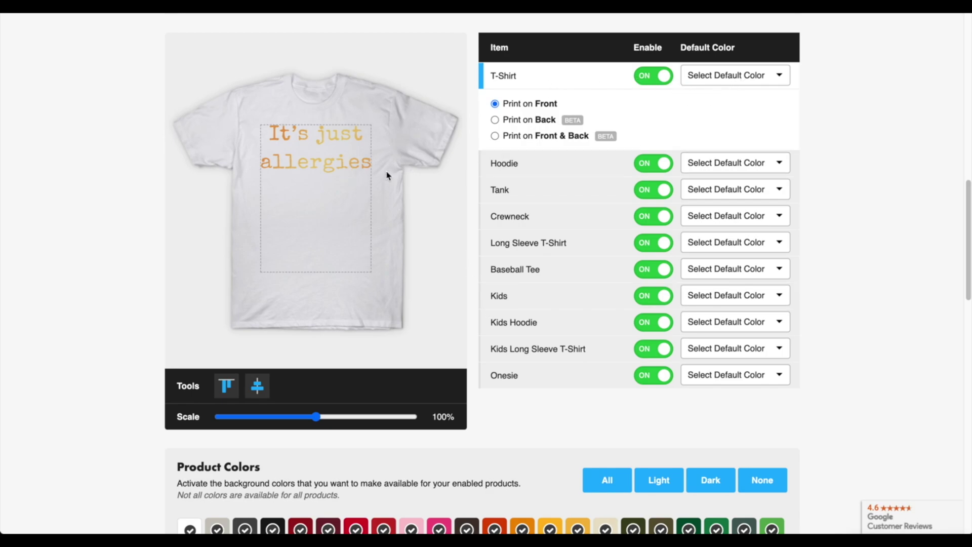
pyautogui.click(726, 76)
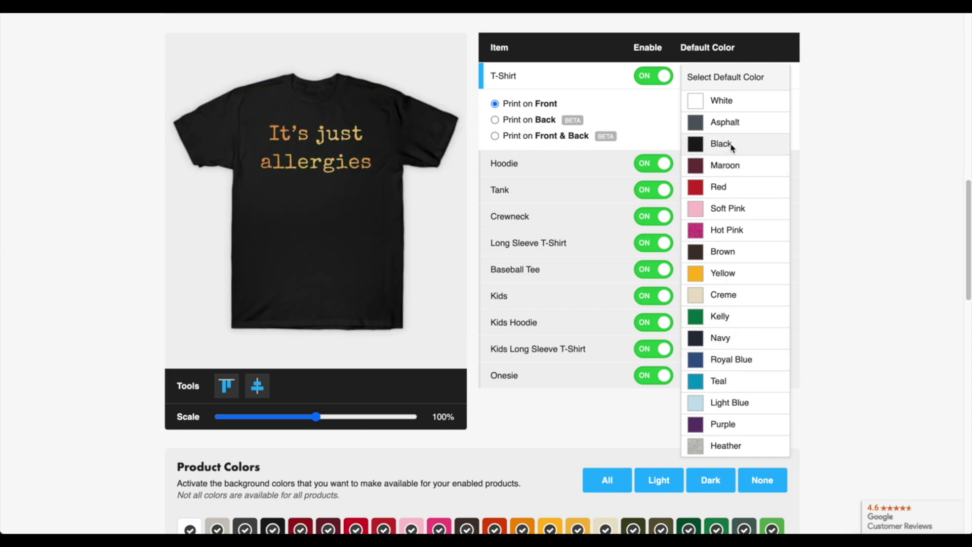
pyautogui.click(729, 145)
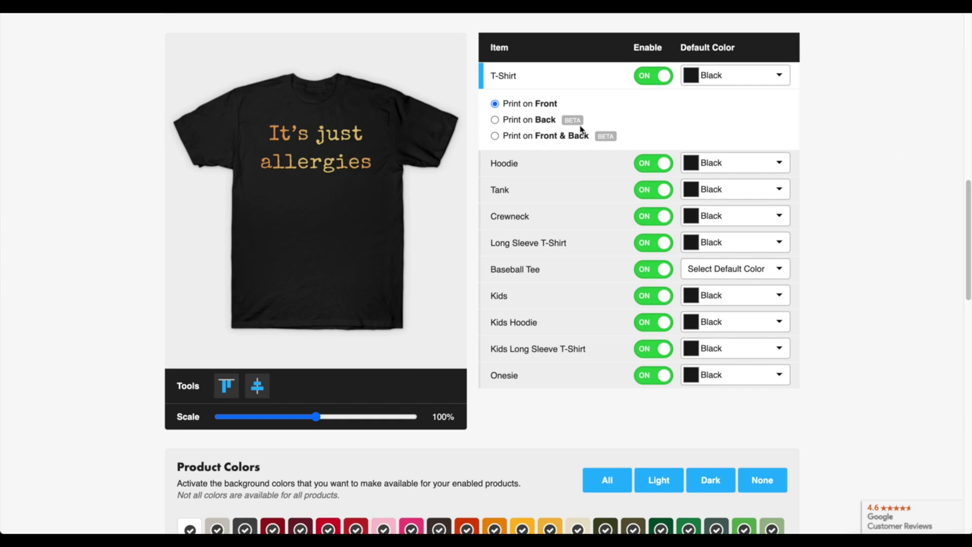
# - Preview the T-shirt's Print on Back and Print on Front & Back options and return to Print on Front
pyautogui.click(495, 120)
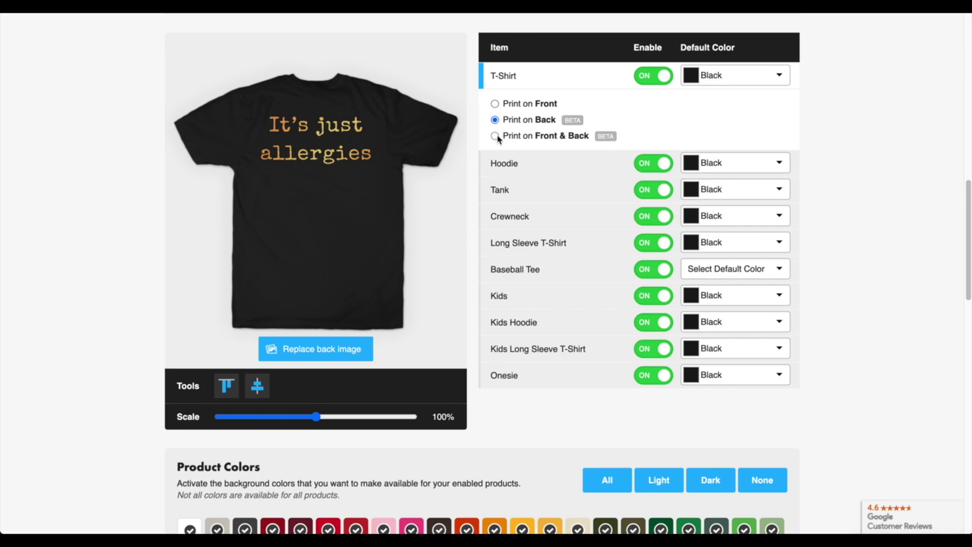
pyautogui.click(495, 136)
pyautogui.click(496, 104)
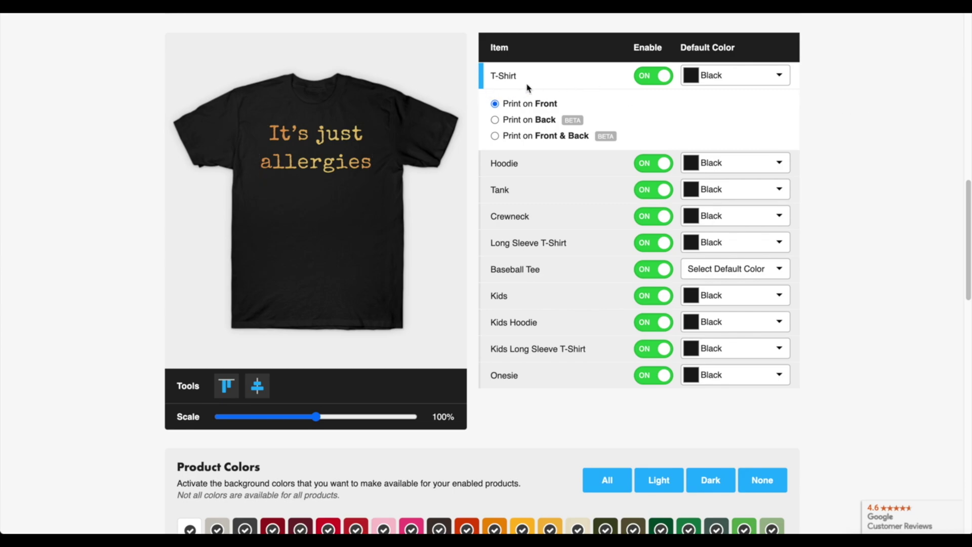
# - Scale the T-shirt artwork to 86%, centered horizontally and slightly below the top edge of the print area
pyautogui.moveTo(340, 168); pyautogui.dragTo(354, 186)
pyautogui.moveTo(315, 418); pyautogui.dragTo(302, 423)
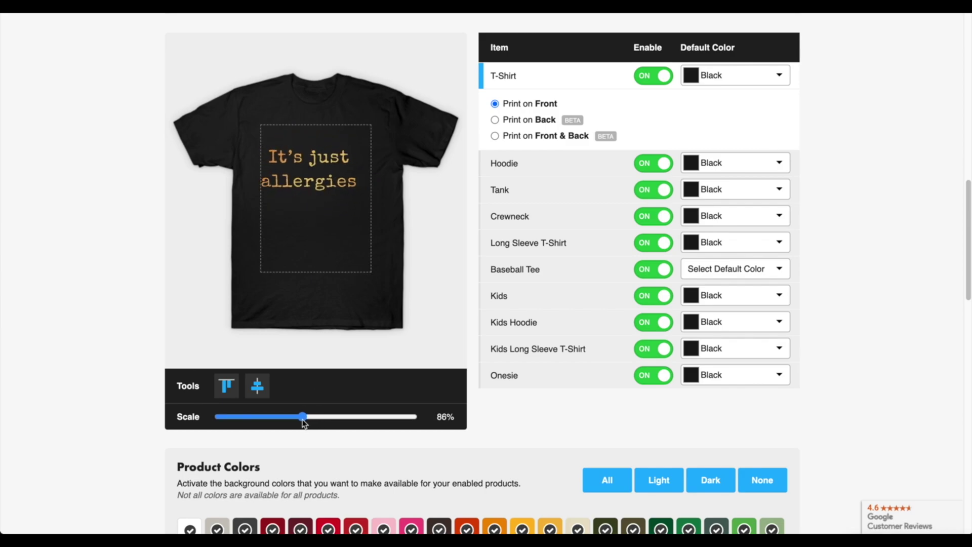
pyautogui.click(224, 388)
pyautogui.click(259, 388)
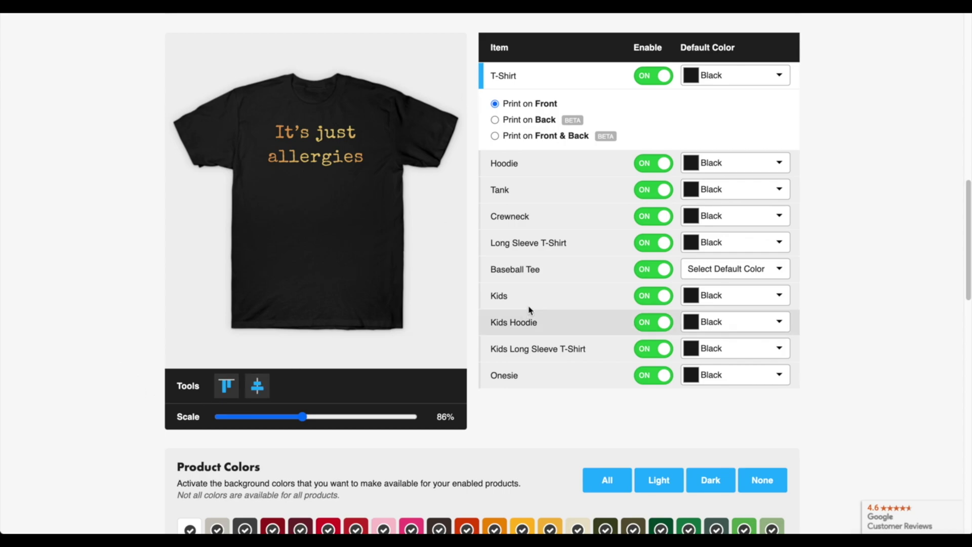
pyautogui.moveTo(350, 161); pyautogui.dragTo(351, 177)
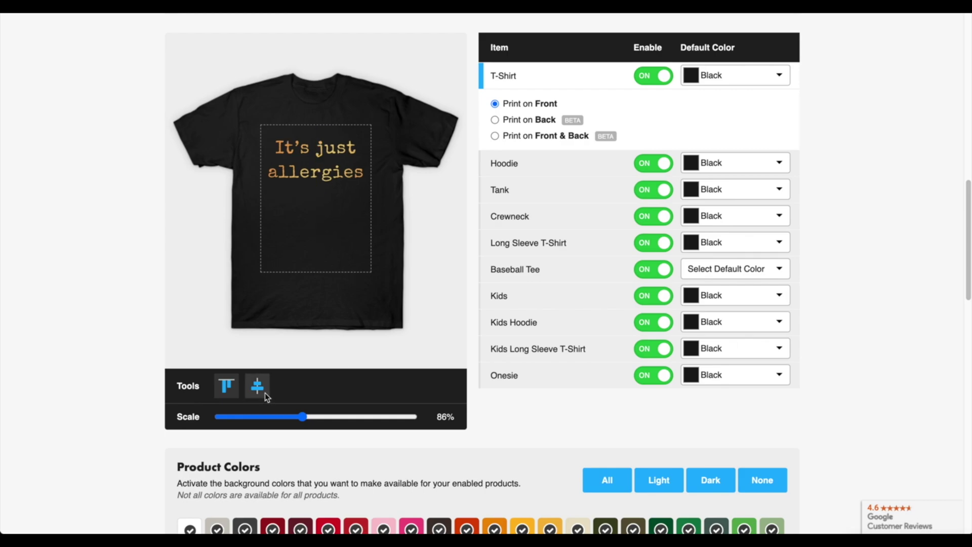
# - Scale the Tank artwork to 78% aligned to the top of its print area, and set the Tank's default color to Royal Blue
pyautogui.click(569, 167)
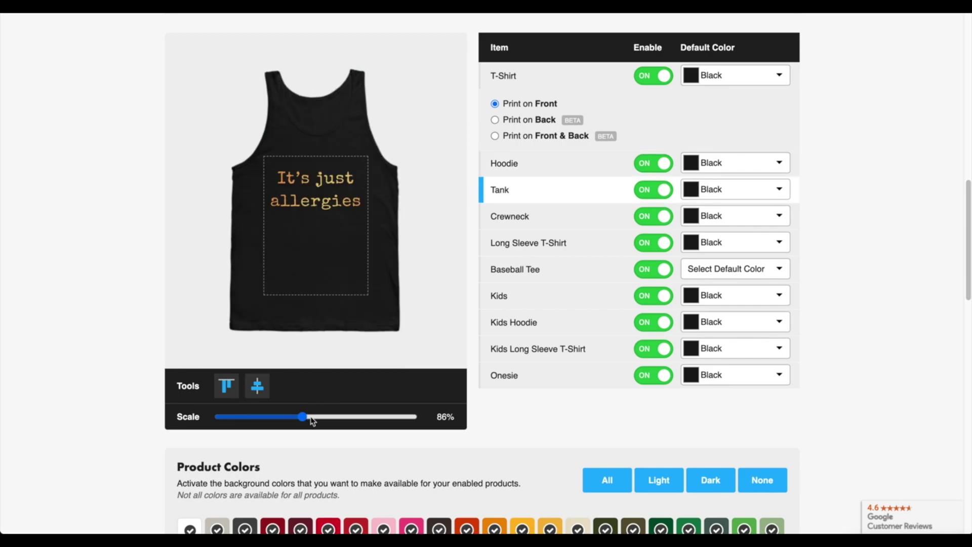
pyautogui.moveTo(307, 417); pyautogui.dragTo(295, 420)
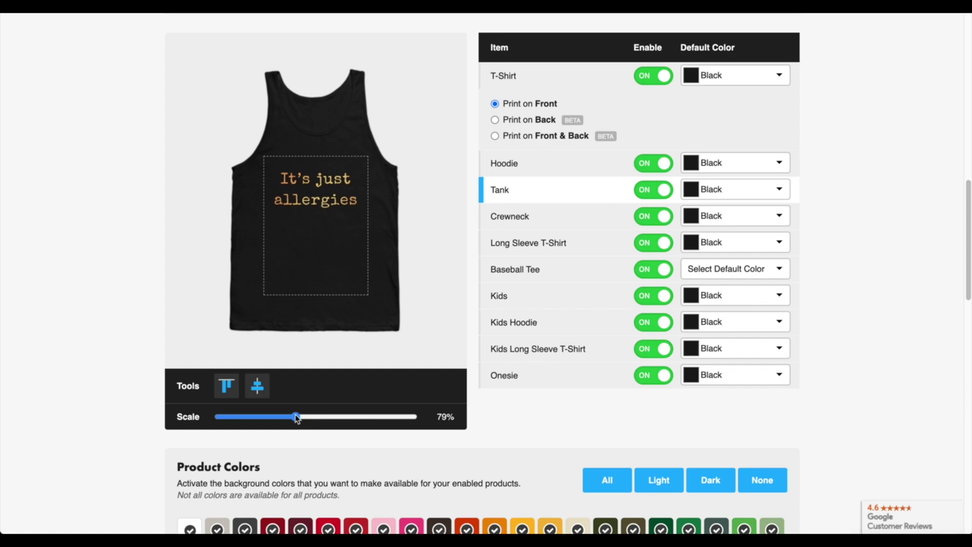
pyautogui.click(227, 391)
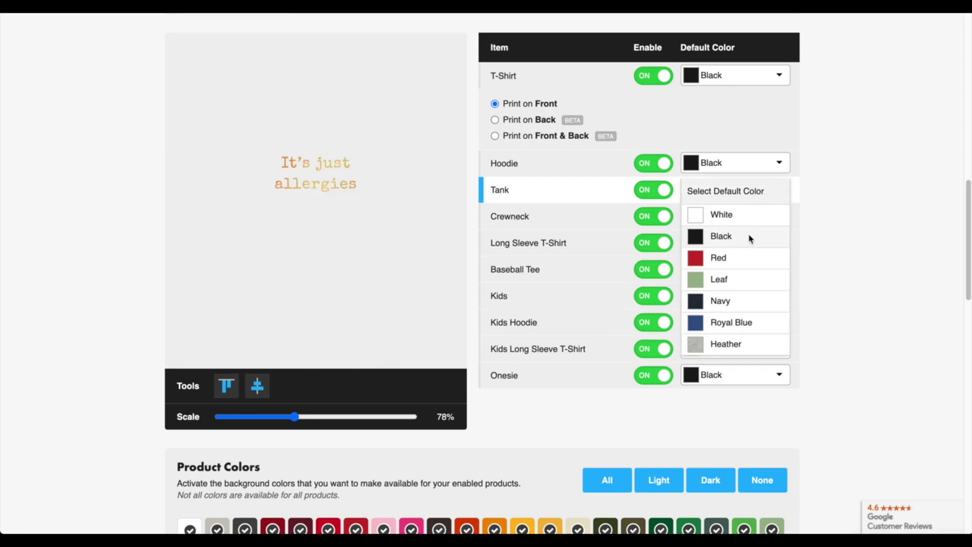
pyautogui.click(727, 328)
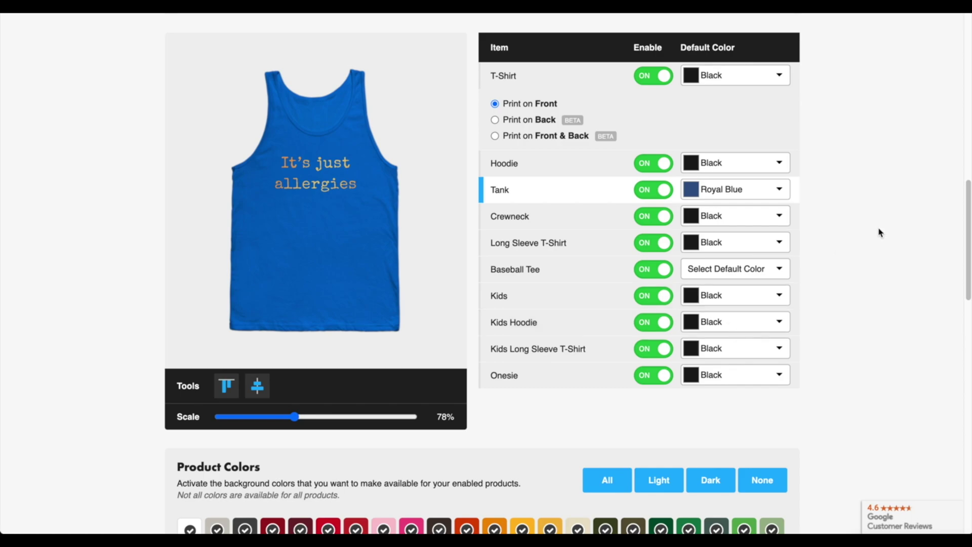
# - Lower the artwork on the Crewneck's chest and center it using the alignment tool
pyautogui.click(611, 215)
pyautogui.moveTo(310, 160); pyautogui.dragTo(310, 185)
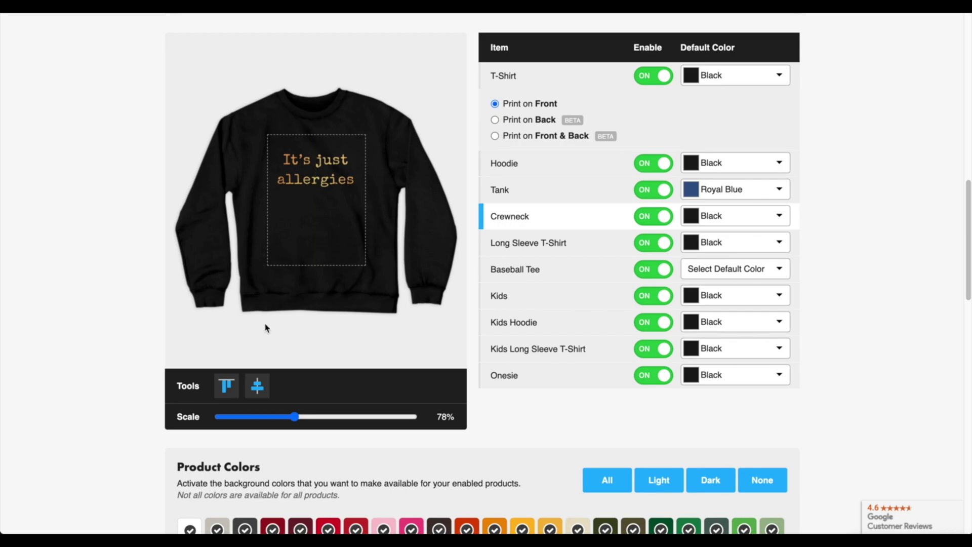
pyautogui.click(257, 386)
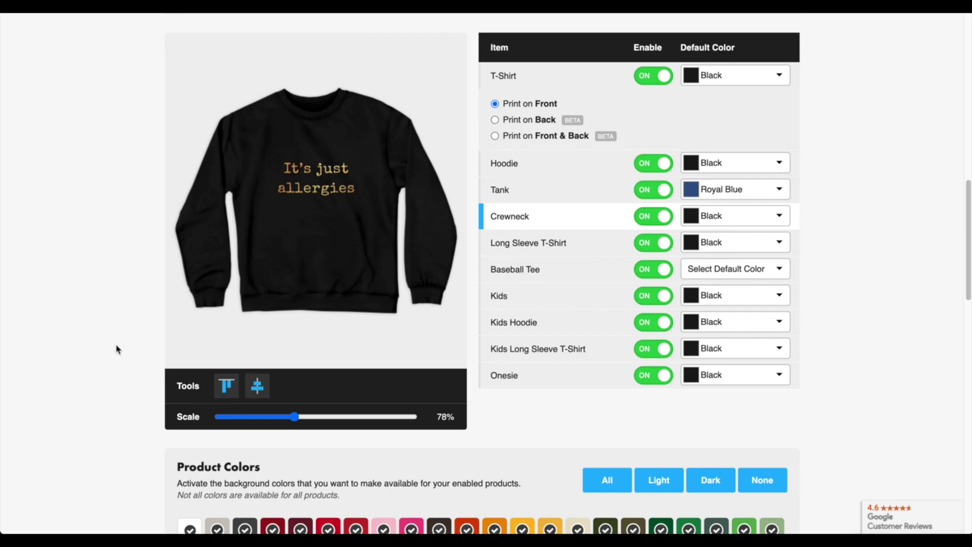
# - Set the Long Sleeve T-Shirt's default color to Maroon
pyautogui.click(588, 250)
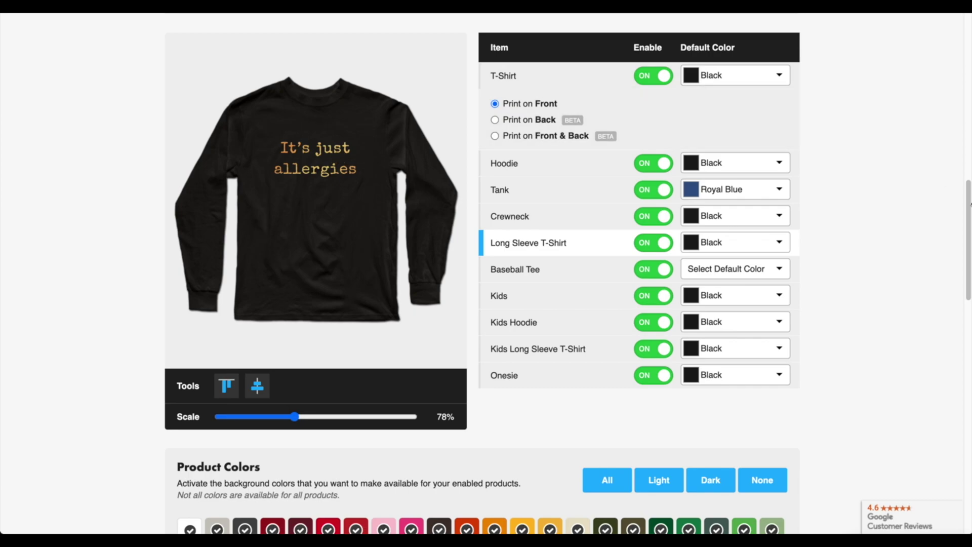
pyautogui.click(771, 248)
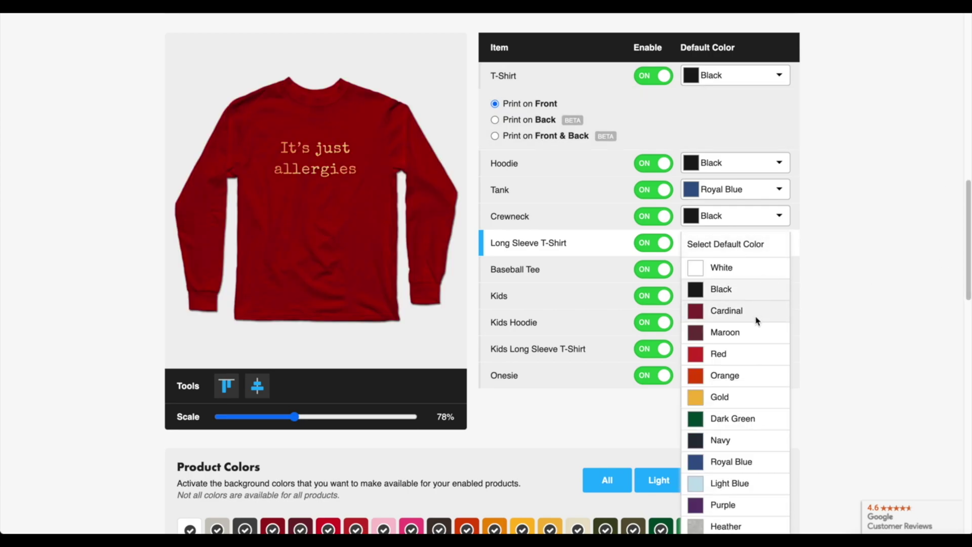
pyautogui.click(741, 337)
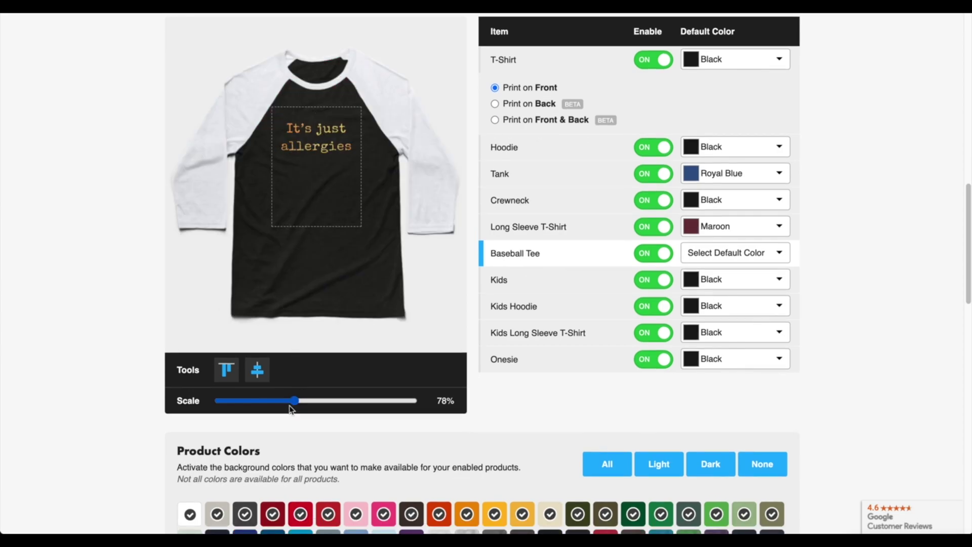
# - Scale the Baseball Tee artwork to 89% and set its default color to Black/White
pyautogui.moveTo(294, 401); pyautogui.dragTo(305, 404)
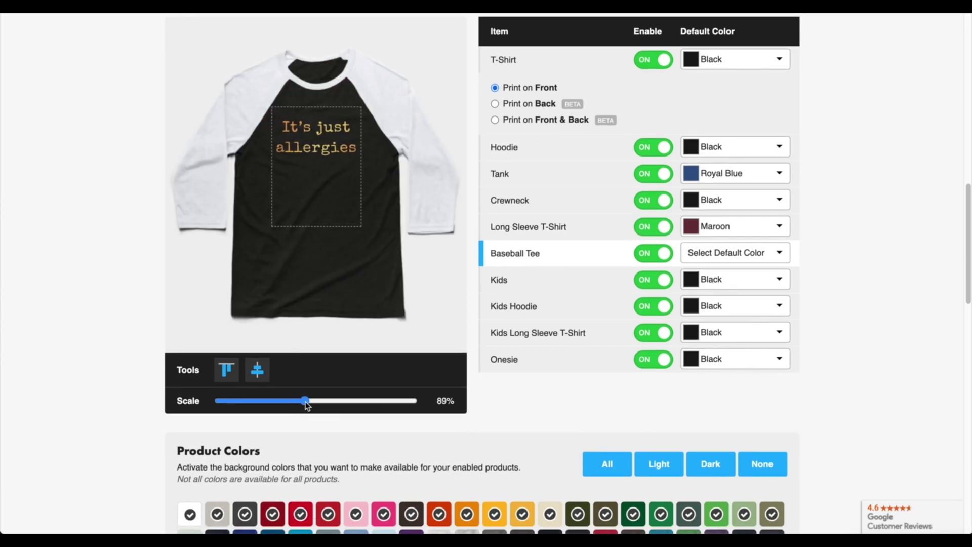
pyautogui.click(773, 253)
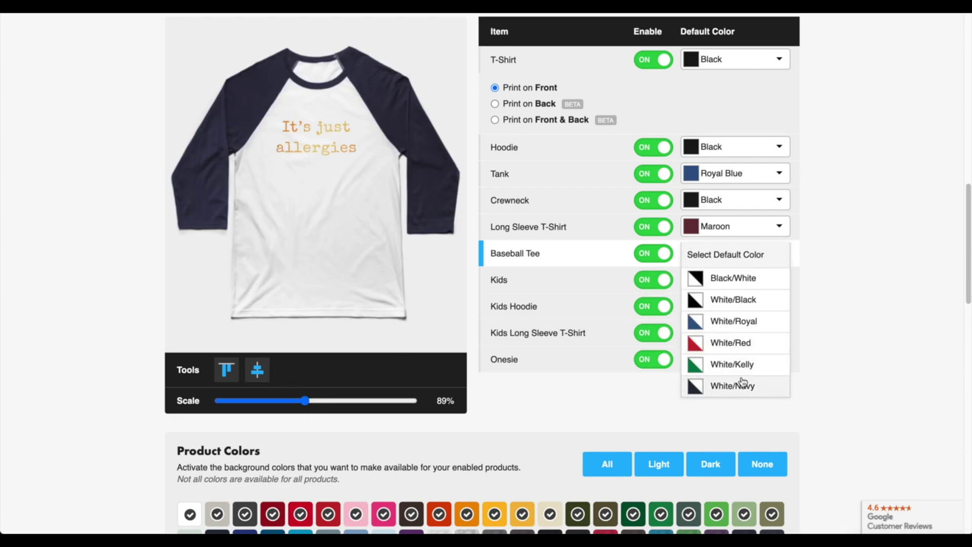
pyautogui.click(730, 285)
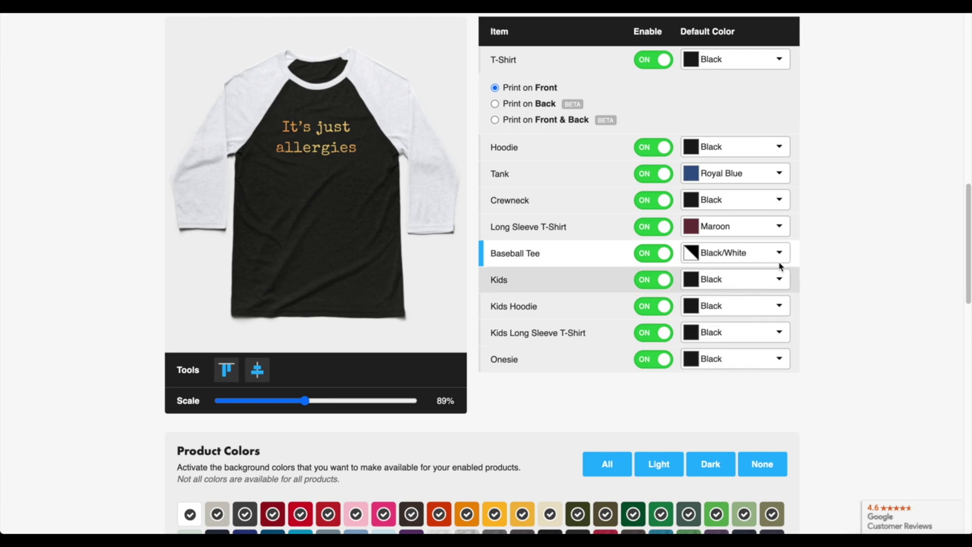
# - Scale the Kids shirt artwork to 74% and set its default color to Dark Green
pyautogui.click(529, 281)
pyautogui.moveTo(300, 403); pyautogui.dragTo(287, 403)
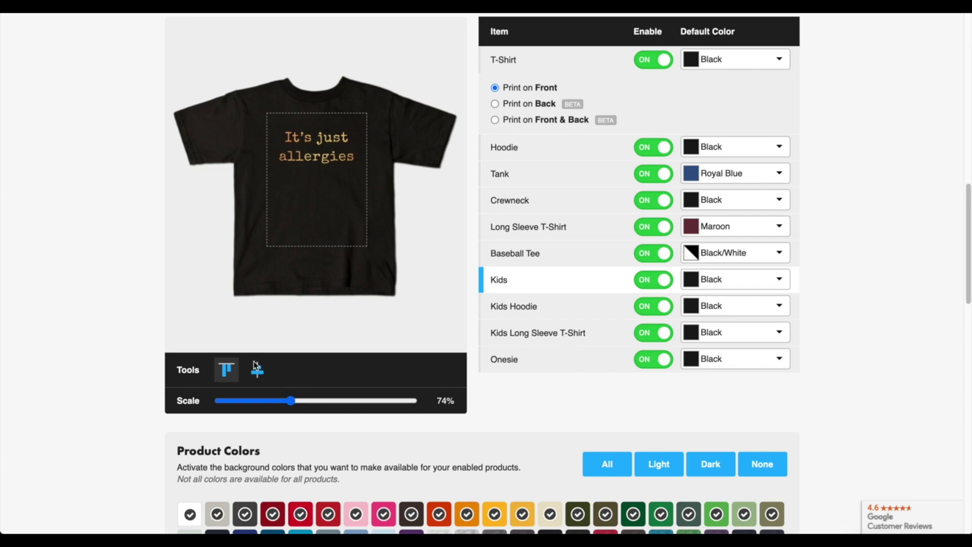
pyautogui.click(772, 283)
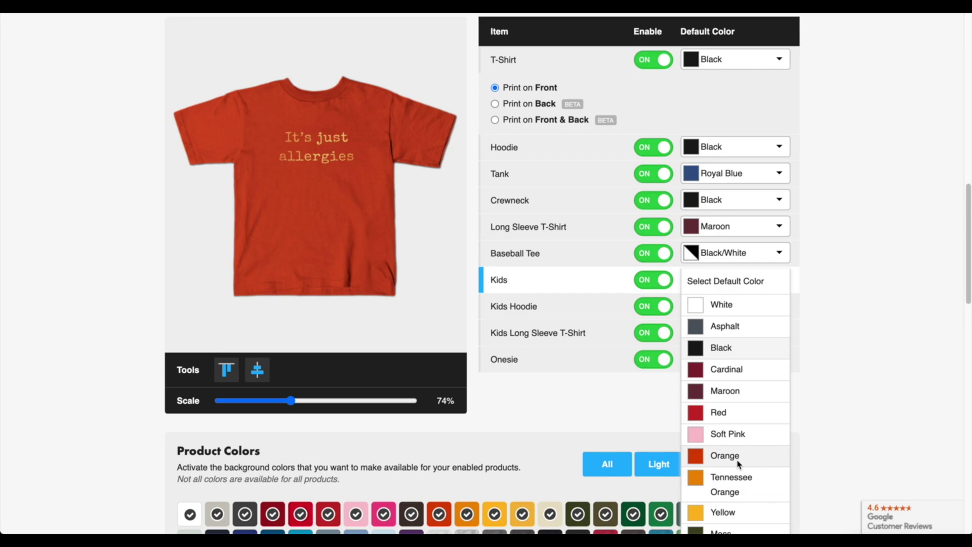
pyautogui.scroll(-1, 735, 345)
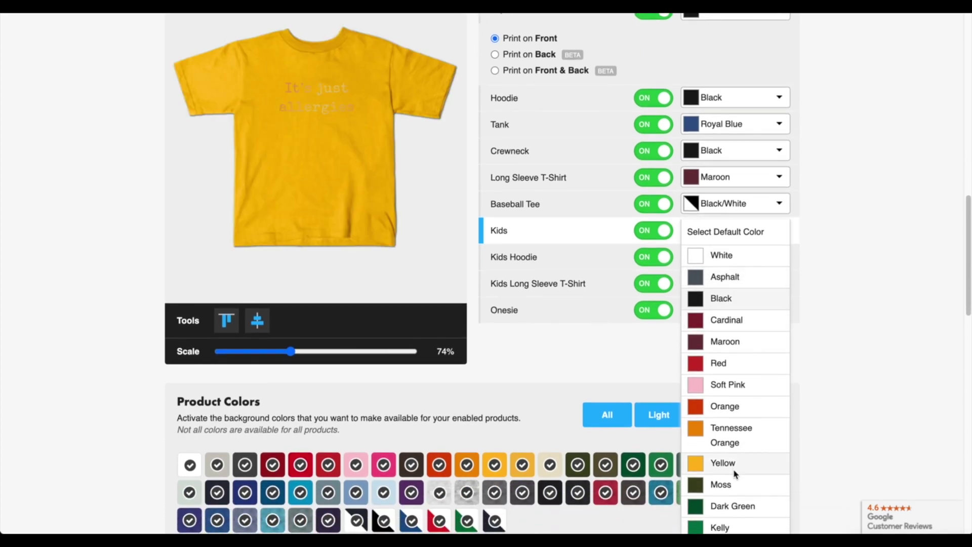
pyautogui.click(732, 506)
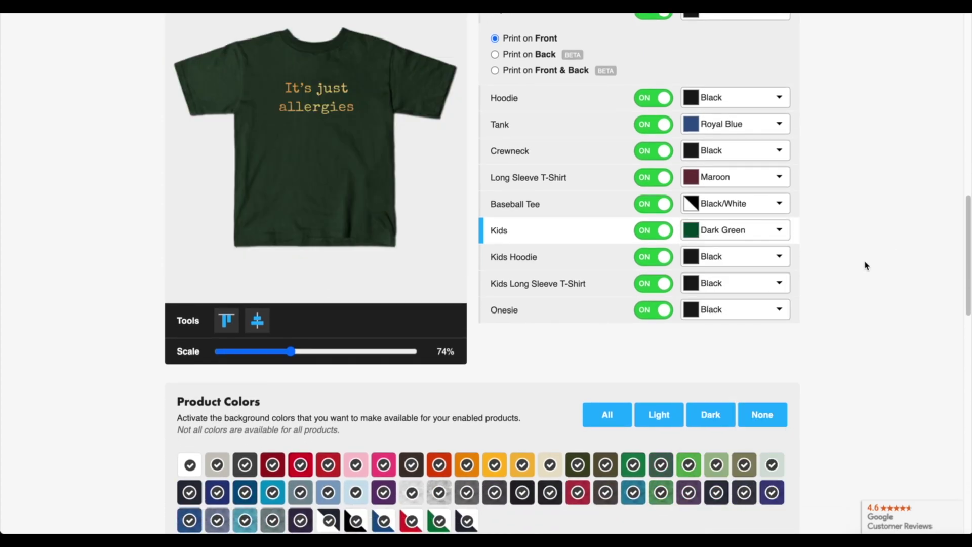
# - Scale the Kids Hoodie artwork to 86%, lower it slightly on the chest, and set the default color to Teal
pyautogui.scroll(1, 845, 277)
pyautogui.click(747, 276)
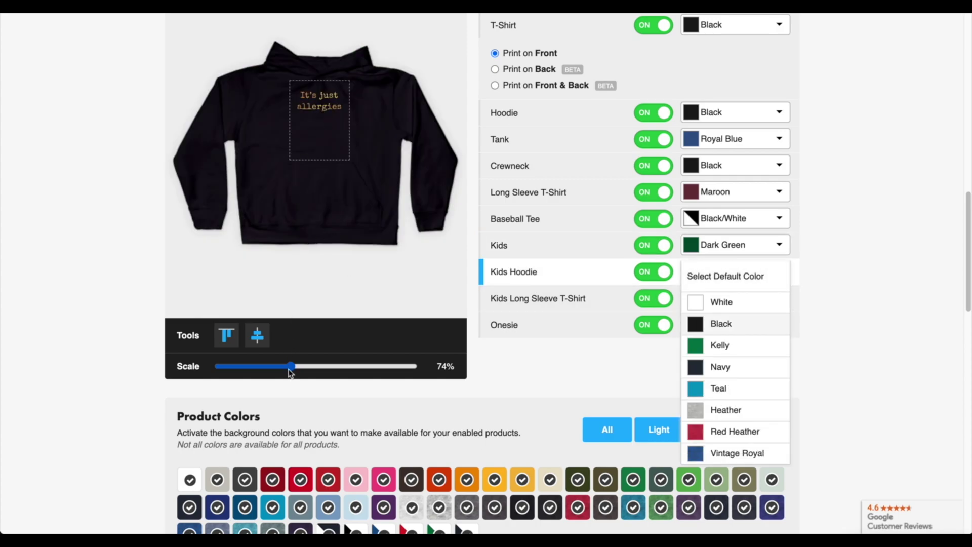
pyautogui.moveTo(291, 366); pyautogui.dragTo(314, 365)
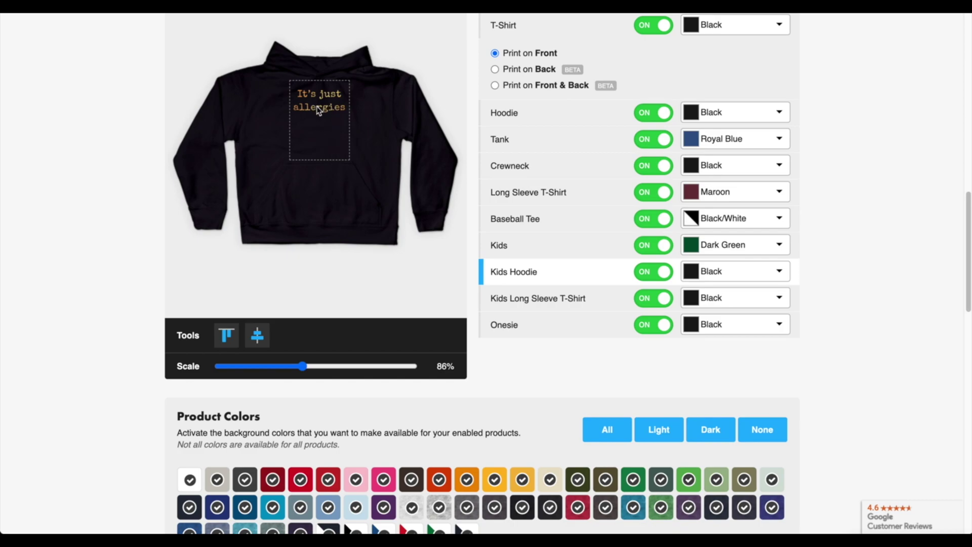
pyautogui.moveTo(318, 110); pyautogui.dragTo(318, 118)
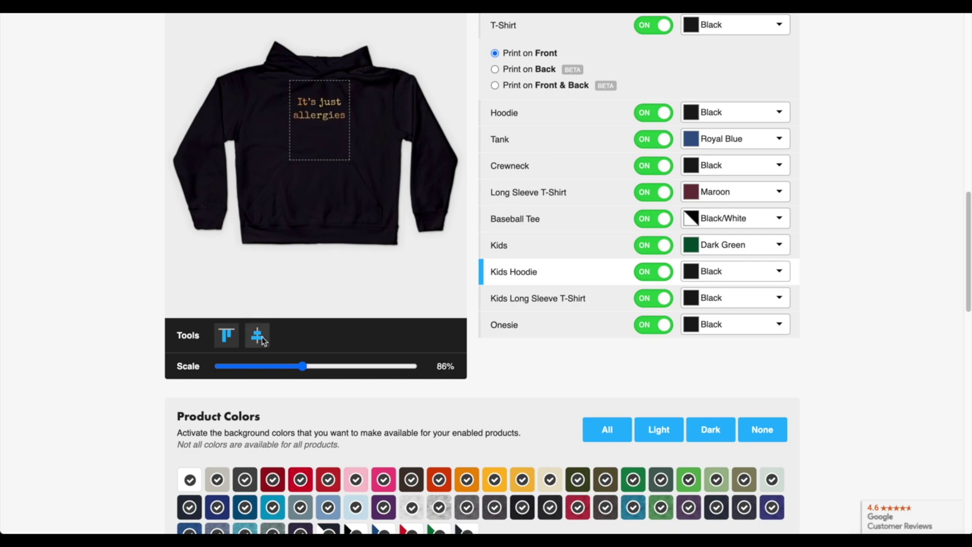
pyautogui.click(765, 277)
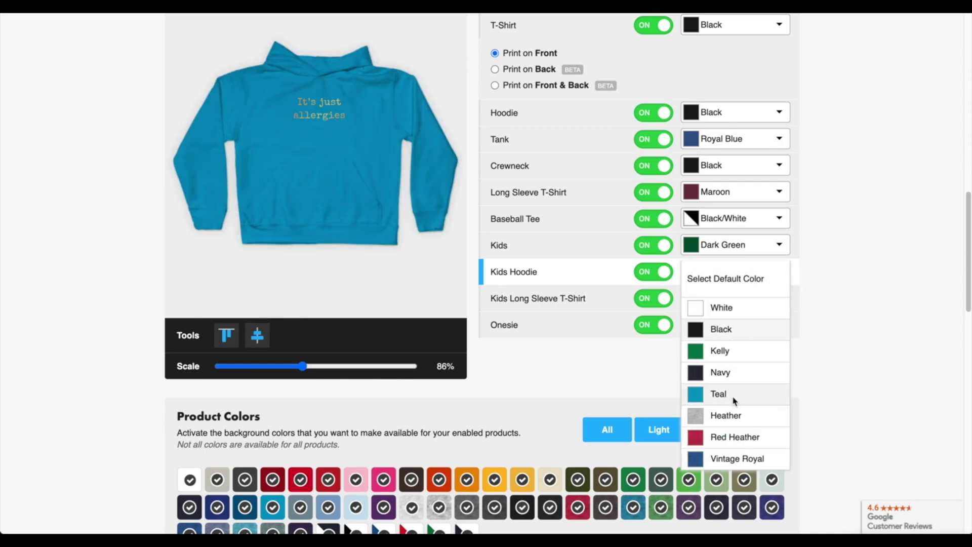
pyautogui.click(734, 401)
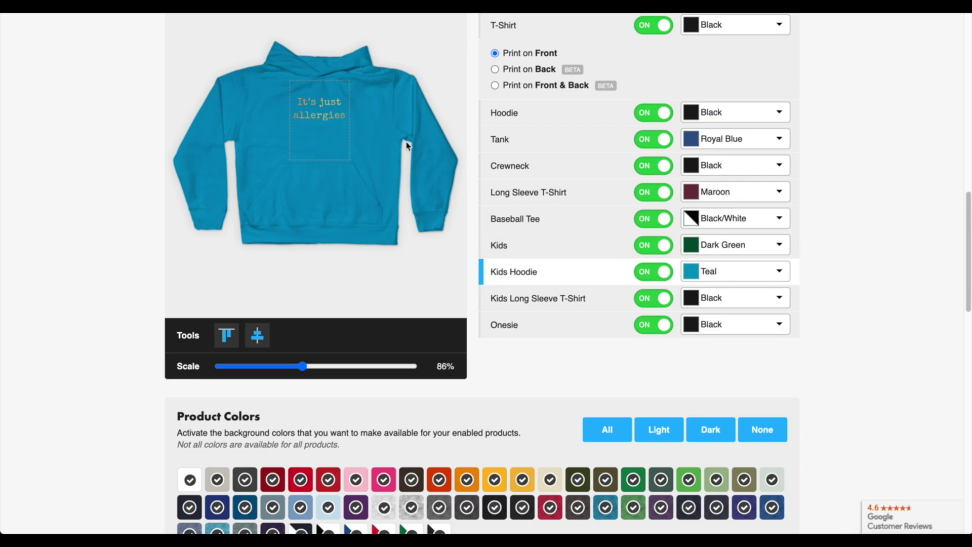
# - Set the Kids Long Sleeve T-Shirt's default color to Navy, scale its artwork to 80%, and center it higher on the chest
pyautogui.click(574, 299)
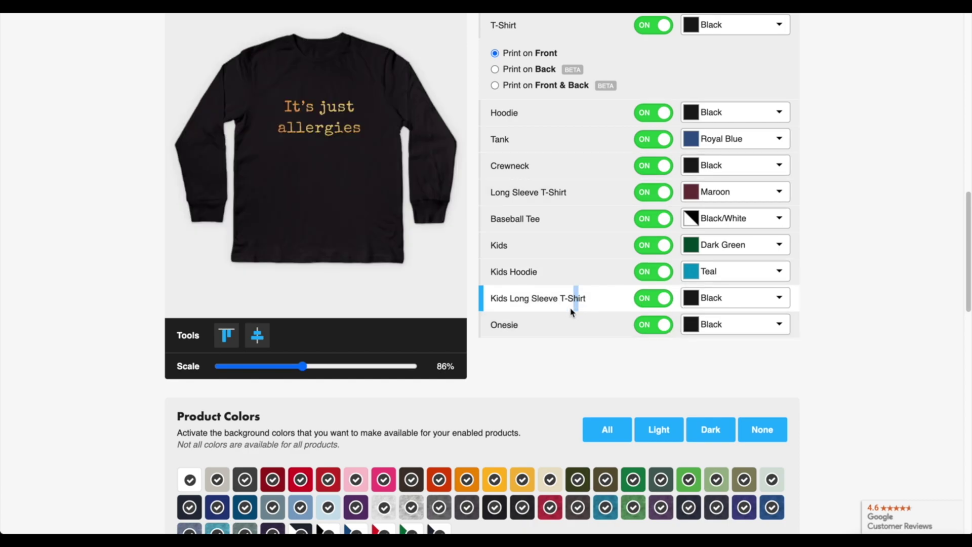
pyautogui.click(778, 298)
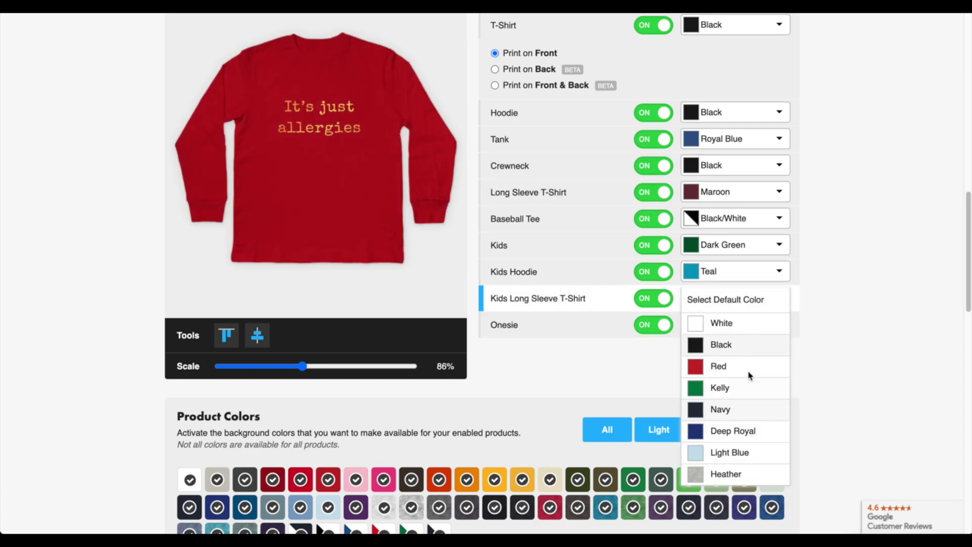
pyautogui.click(731, 409)
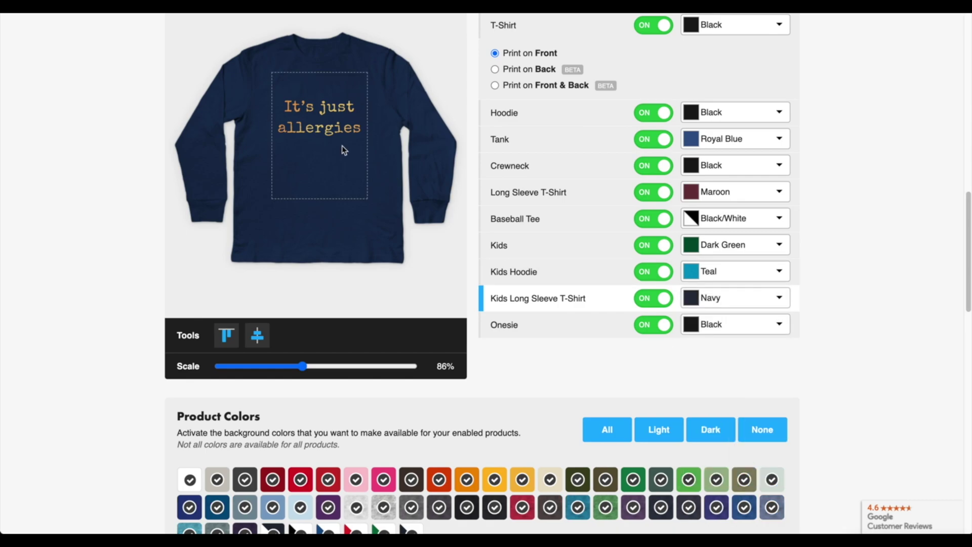
pyautogui.moveTo(303, 366); pyautogui.dragTo(296, 366)
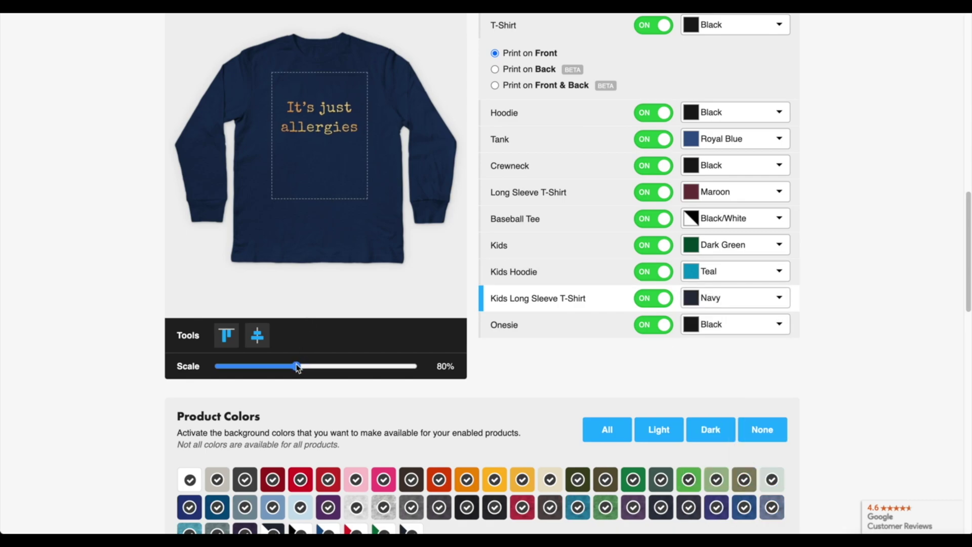
pyautogui.moveTo(350, 135); pyautogui.dragTo(350, 124)
pyautogui.click(260, 332)
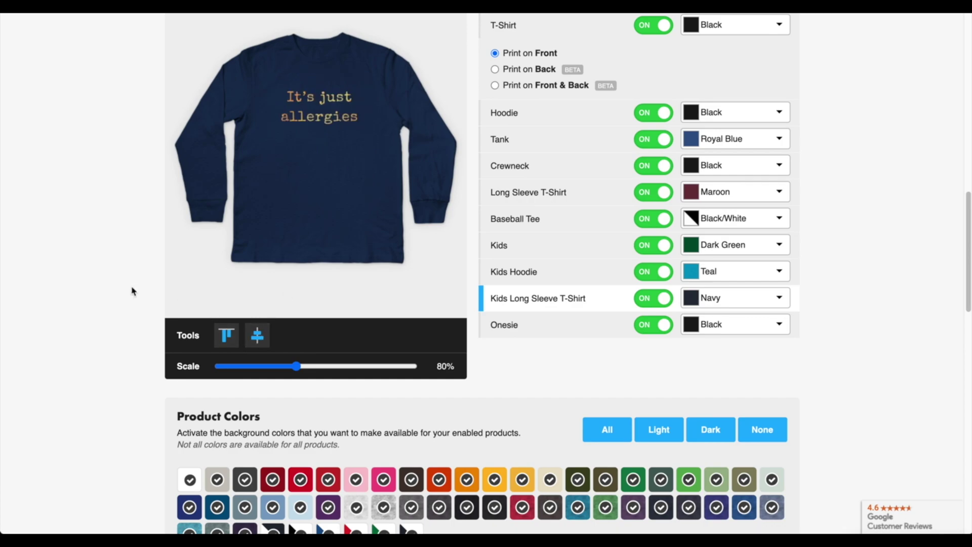
# - Scale the Onesie artwork to 88%
pyautogui.click(557, 325)
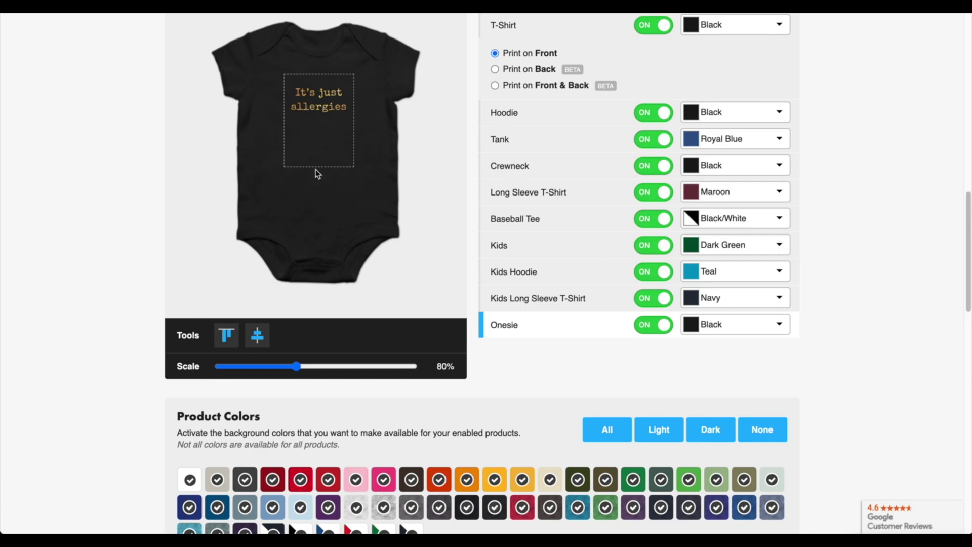
pyautogui.click(304, 366)
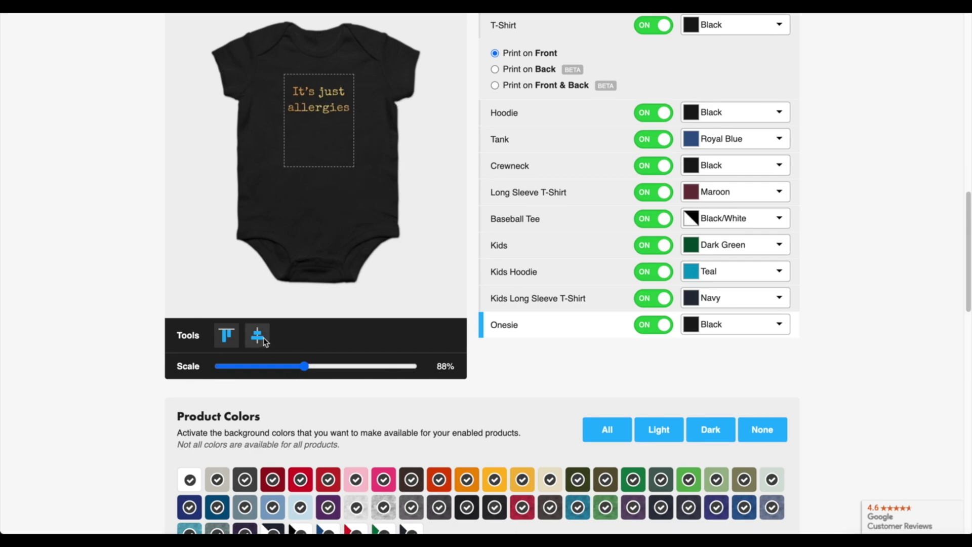
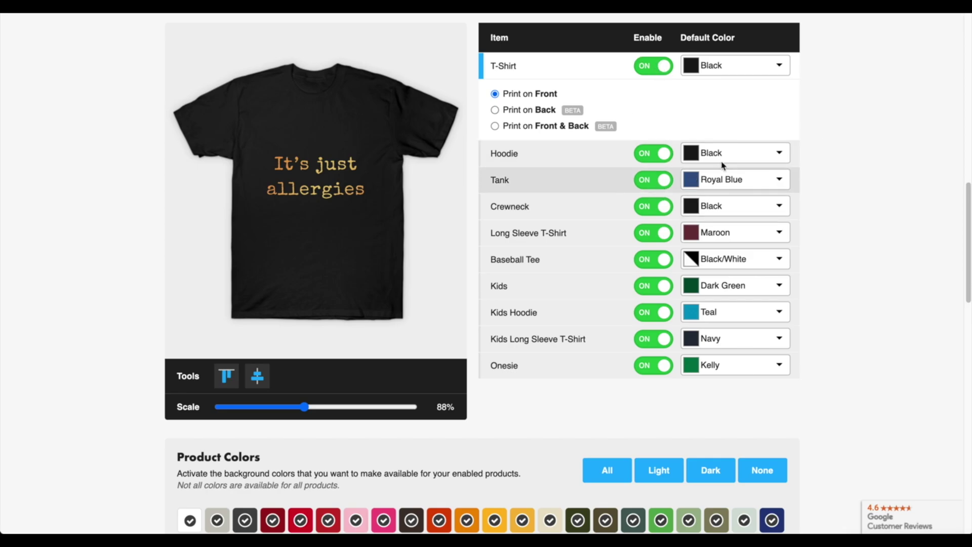
# - Limit the available product colors to the Dark set and additionally activate the heathered slate-blue swatch
pyautogui.scroll(-5, 815, 146)
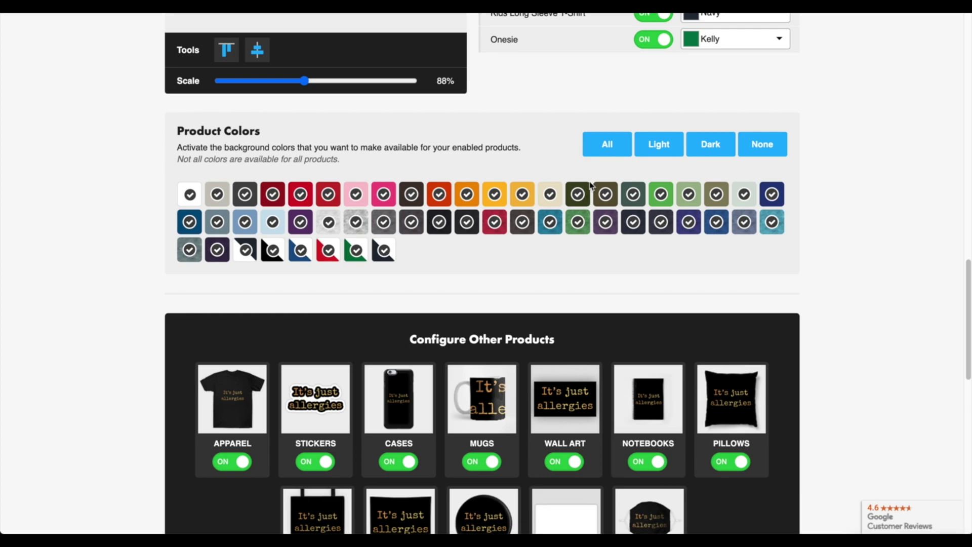
pyautogui.scroll(5, 446, 249)
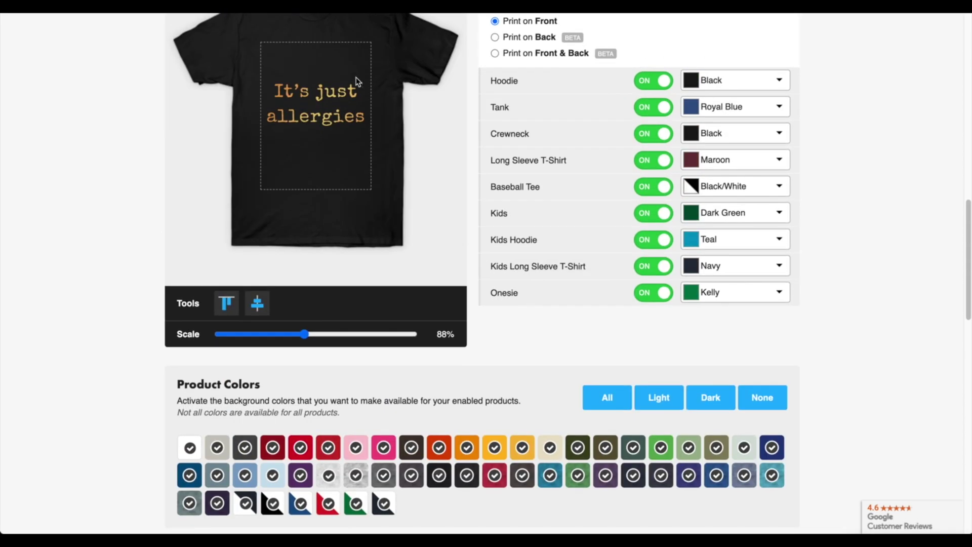
pyautogui.scroll(-1, 532, 319)
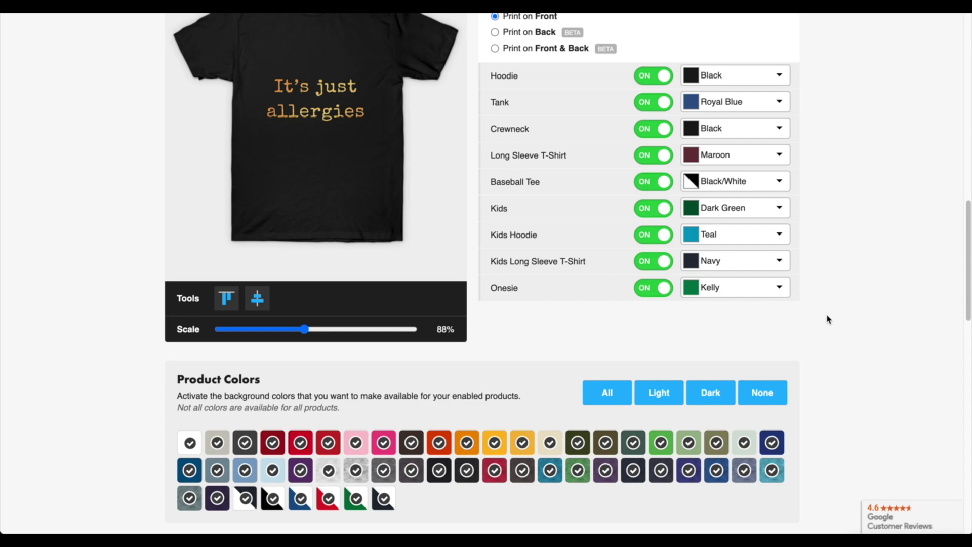
pyautogui.scroll(-2, 828, 319)
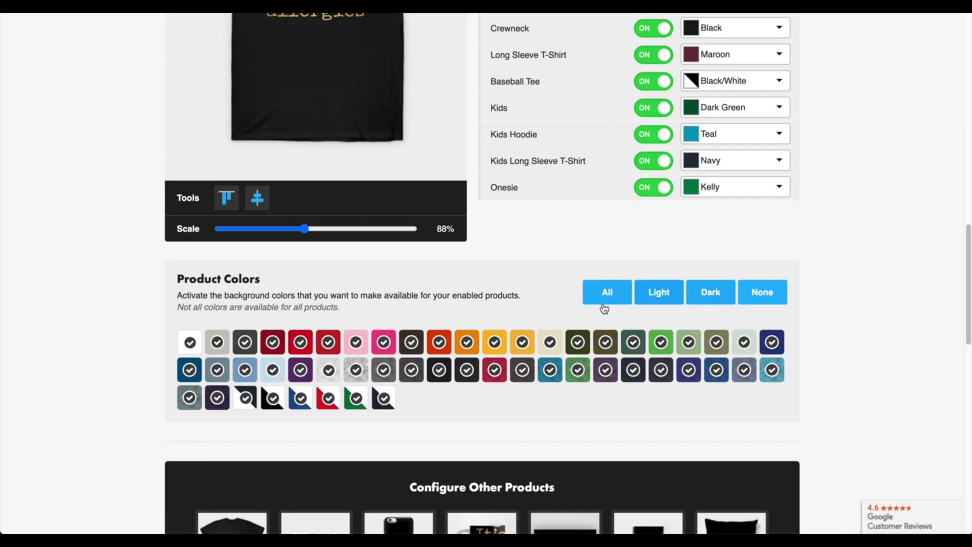
pyautogui.click(708, 303)
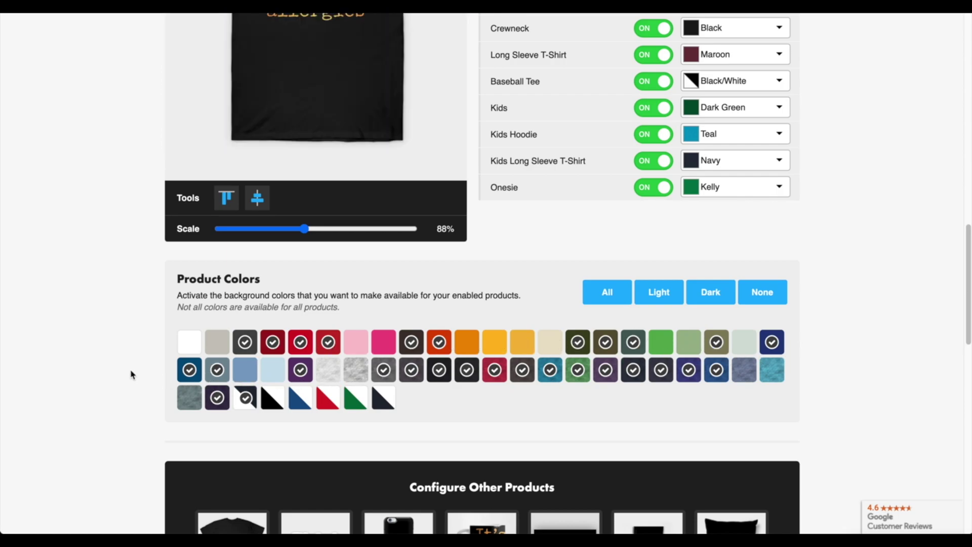
pyautogui.scroll(-3, 144, 389)
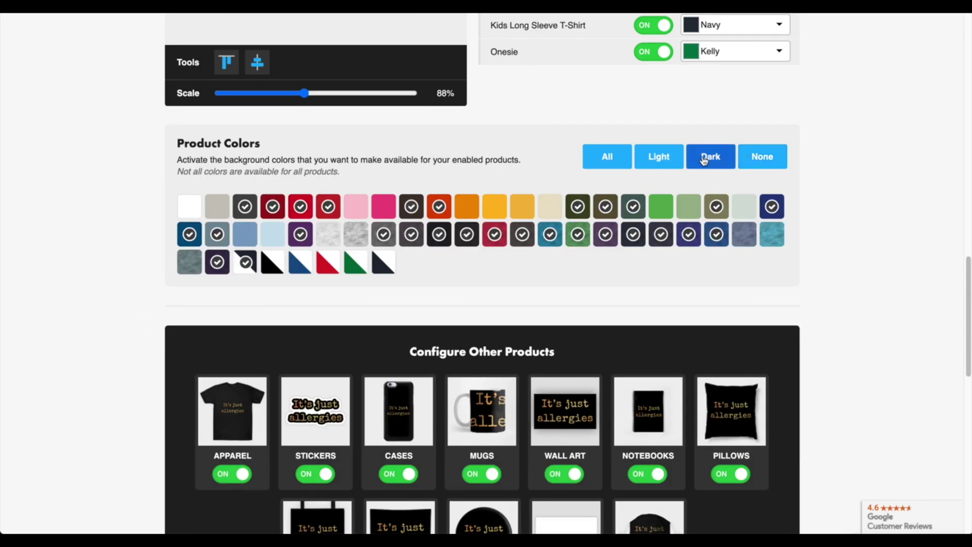
pyautogui.click(666, 211)
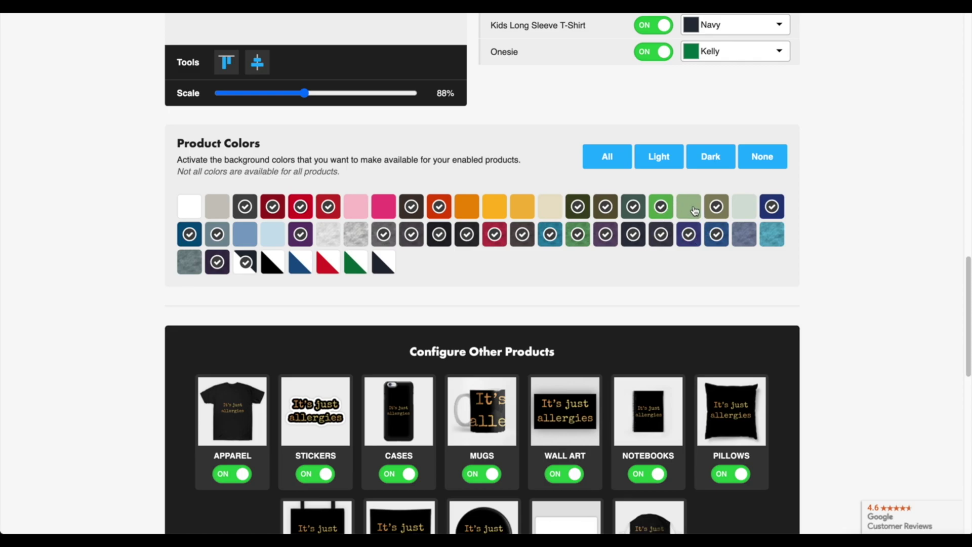
pyautogui.click(744, 234)
# - Look over the other product categories and review the sticker layout and background color
pyautogui.scroll(-4, 810, 238)
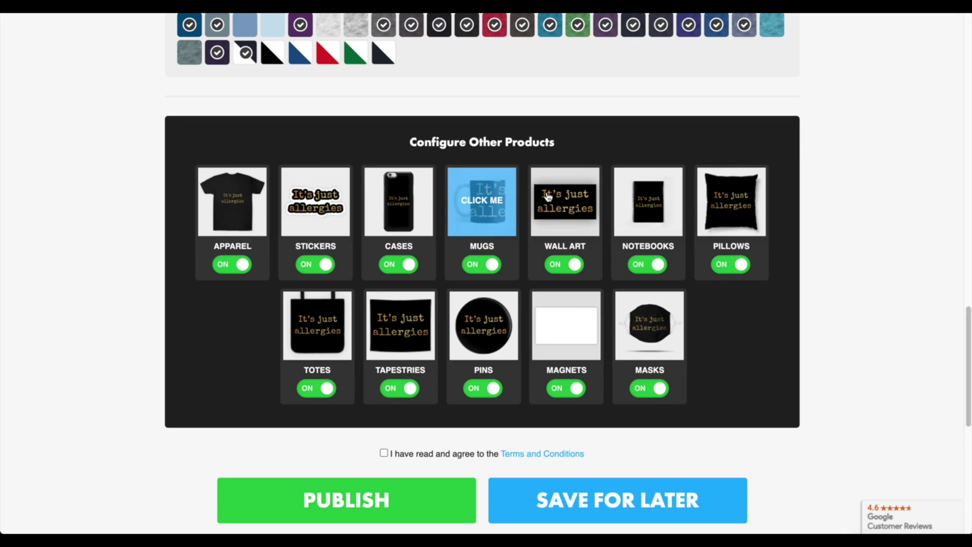
pyautogui.click(229, 222)
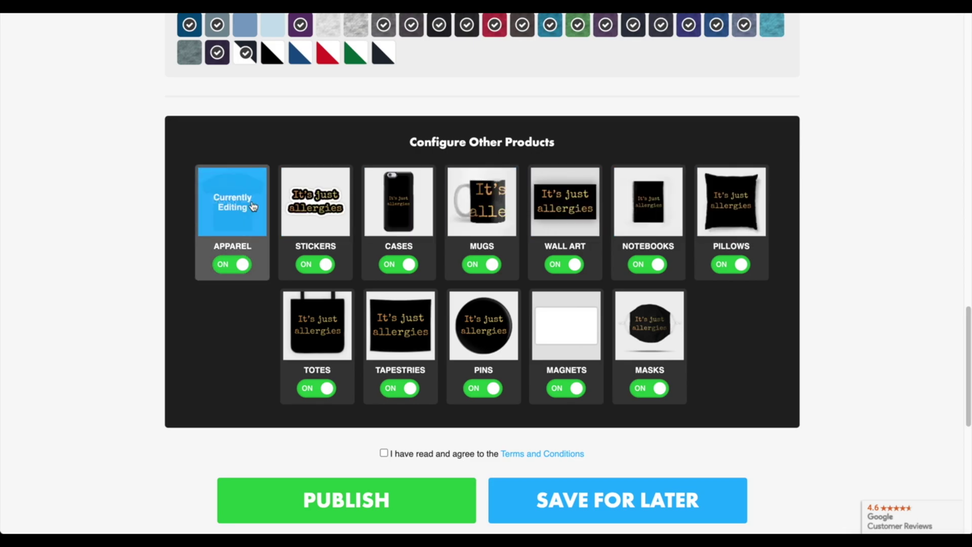
pyautogui.scroll(4, 375, 355)
pyautogui.scroll(-1, 375, 354)
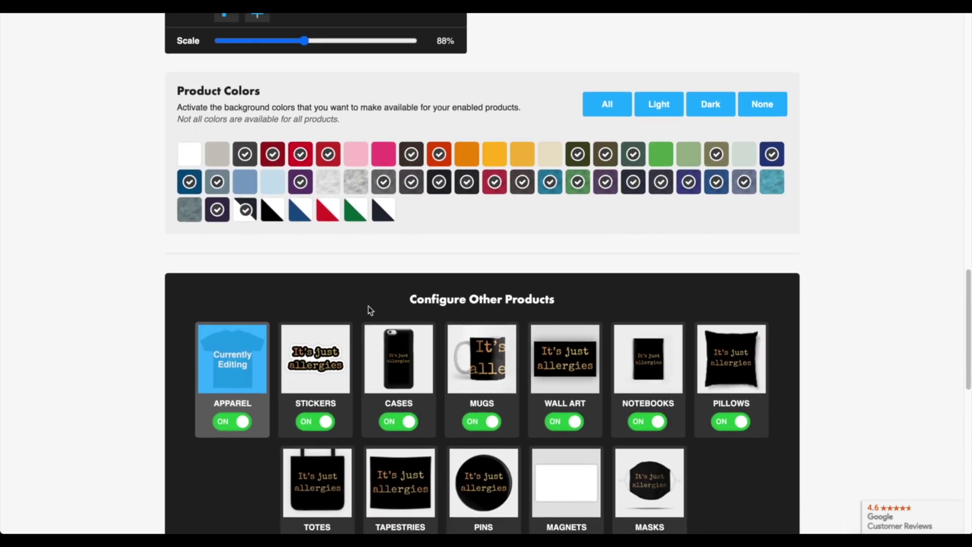
pyautogui.click(332, 369)
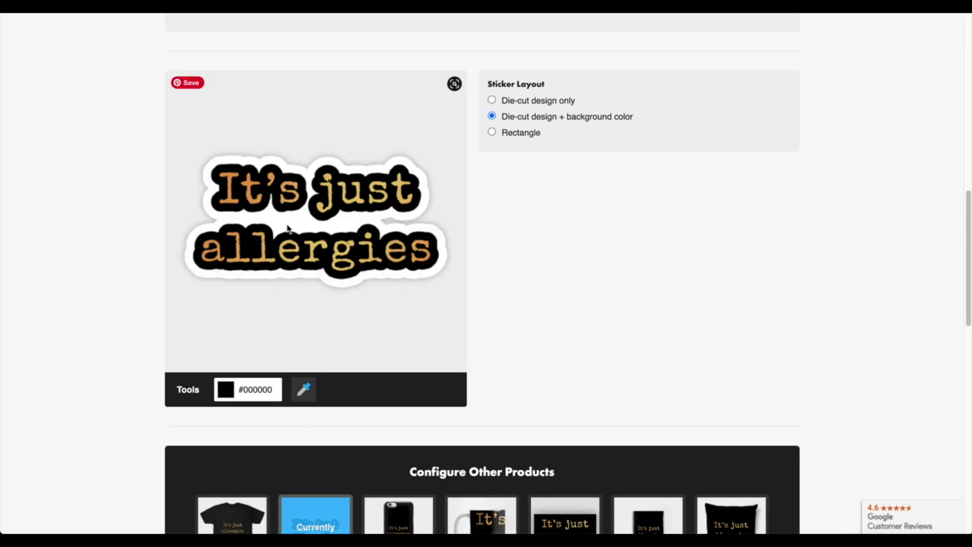
pyautogui.scroll(-2, 542, 250)
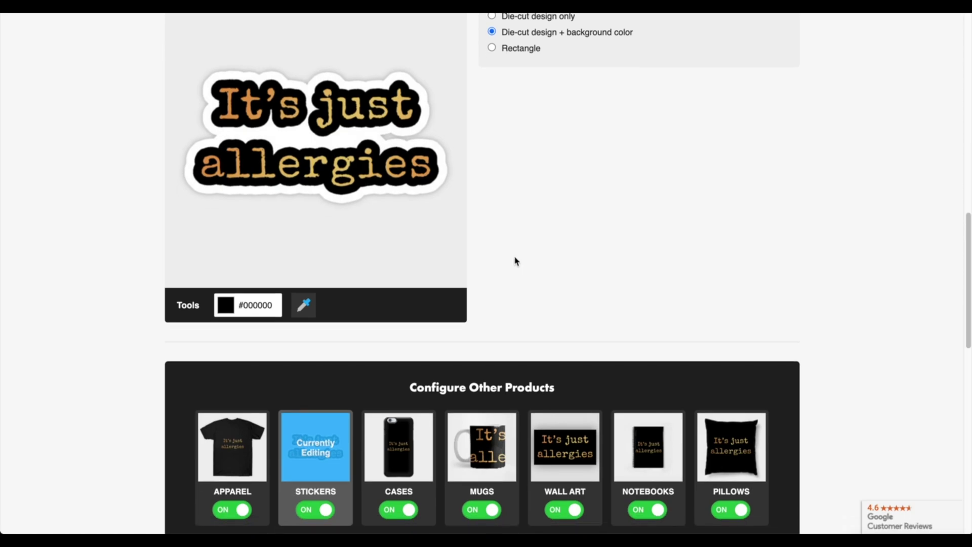
# - Scale the phone case artwork to 68% and center it vertically on the case
pyautogui.click(404, 470)
pyautogui.moveTo(268, 380); pyautogui.dragTo(264, 379)
pyautogui.click(366, 346)
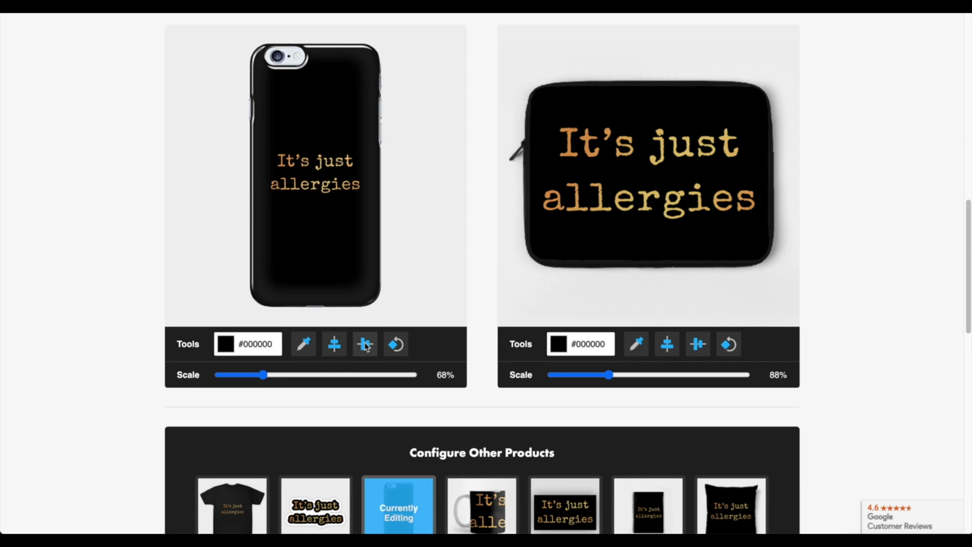
pyautogui.click(365, 345)
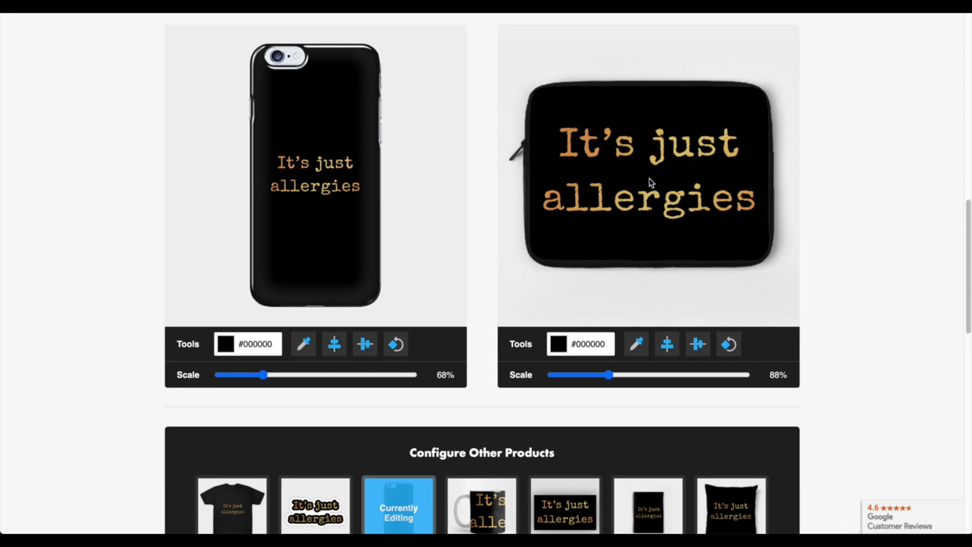
# - Scale the laptop case artwork to 82% and center it horizontally and vertically
pyautogui.moveTo(608, 375); pyautogui.dragTo(604, 374)
pyautogui.click(668, 345)
pyautogui.click(698, 344)
# - Reduce the mug artwork to 25% and move it onto the right half of the wrap
pyautogui.scroll(-2, 838, 296)
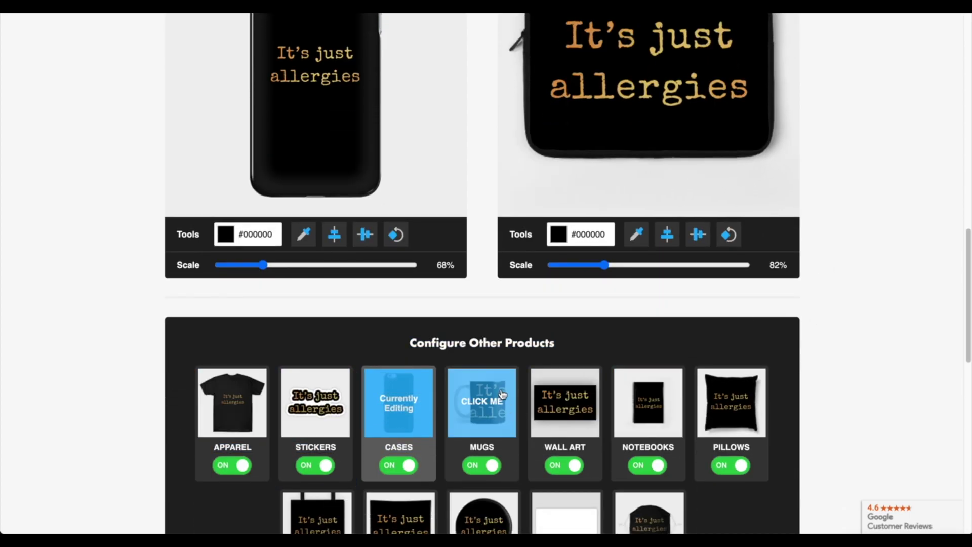
pyautogui.click(502, 394)
pyautogui.moveTo(262, 404); pyautogui.dragTo(239, 404)
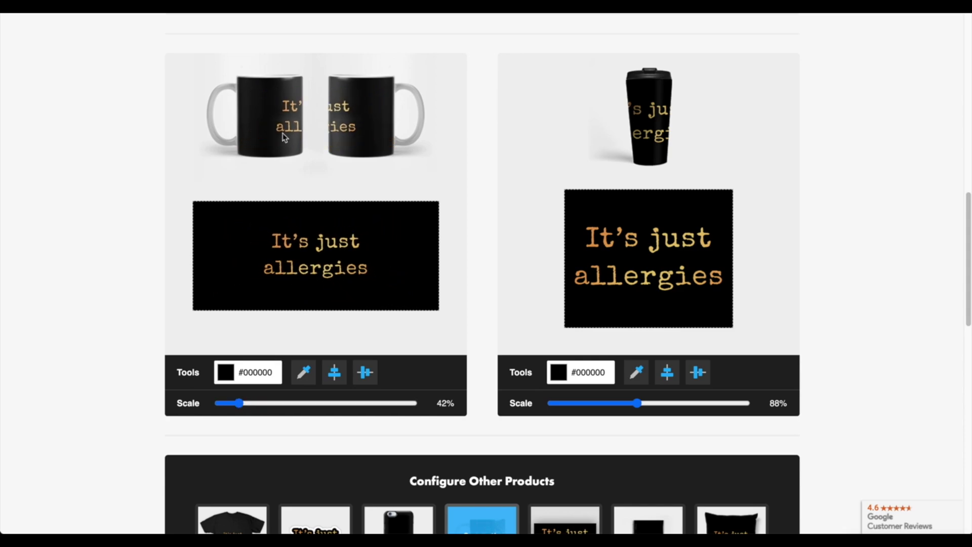
pyautogui.moveTo(309, 243); pyautogui.dragTo(367, 249)
pyautogui.moveTo(240, 404); pyautogui.dragTo(233, 405)
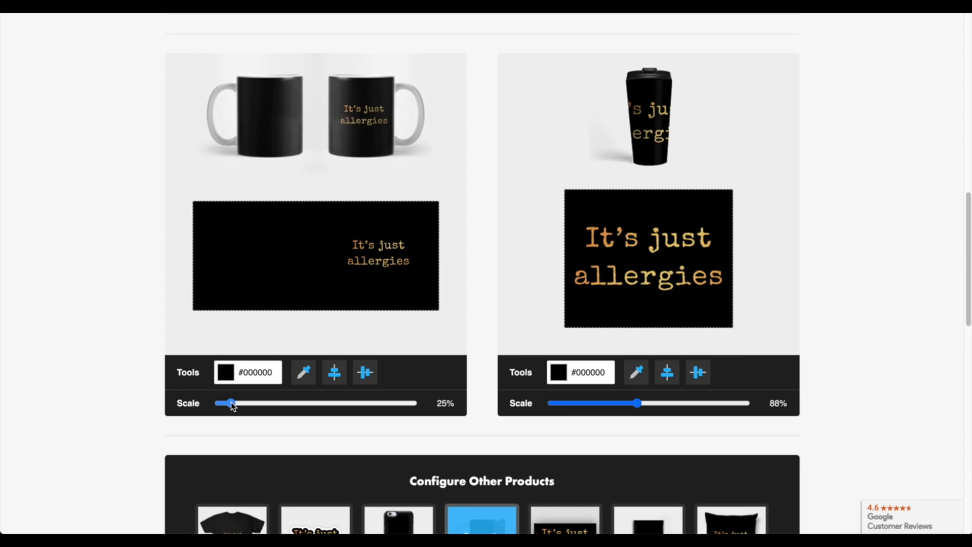
# - Center the mug artwork vertically on the wrap's right half and scale the travel mug artwork to 34%
pyautogui.click(337, 375)
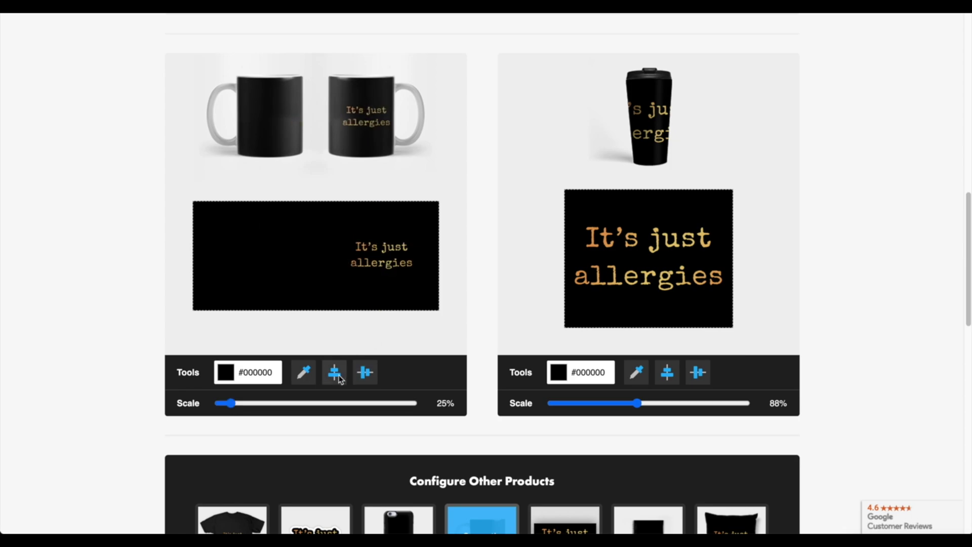
pyautogui.click(370, 374)
pyautogui.moveTo(327, 259); pyautogui.dragTo(387, 257)
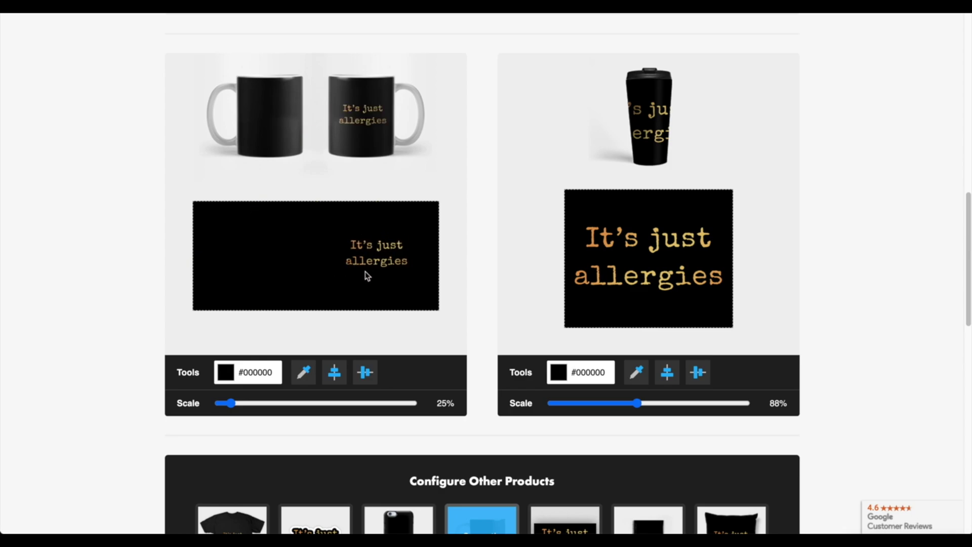
pyautogui.click(365, 373)
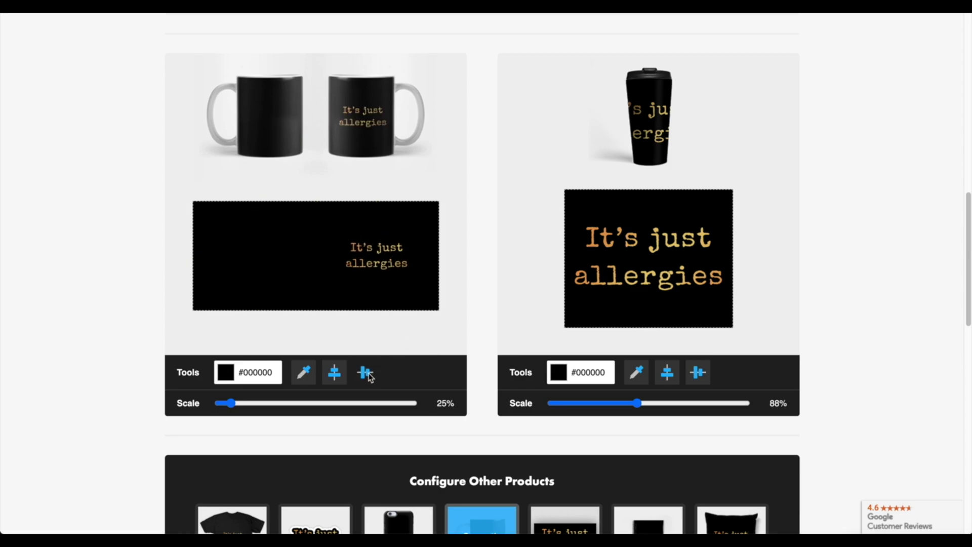
pyautogui.moveTo(637, 403); pyautogui.dragTo(585, 403)
# - Open the Wall Art configuration and preview the 5:6 and 1:1 aspect ratios
pyautogui.scroll(-1, 738, 297)
pyautogui.scroll(-5, 737, 297)
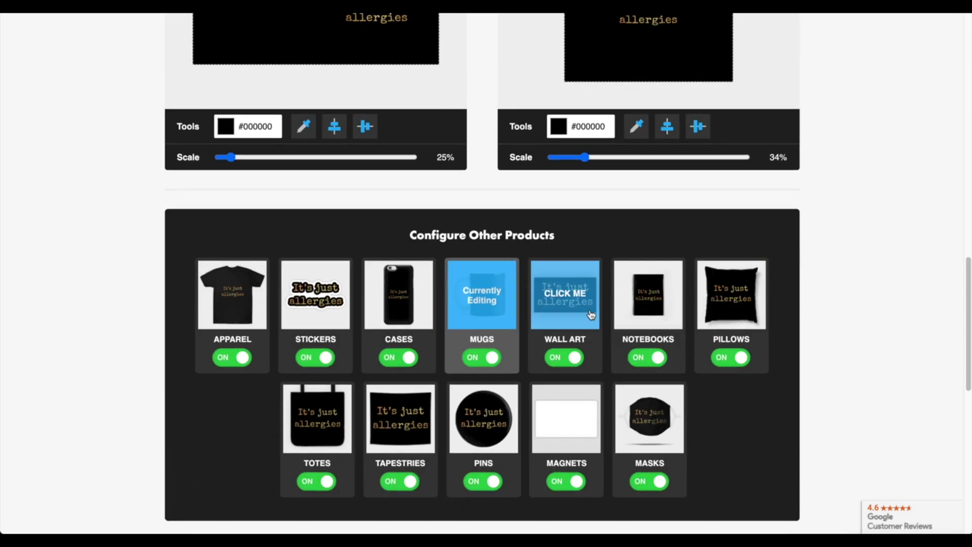
pyautogui.click(588, 314)
pyautogui.click(531, 168)
pyautogui.click(493, 168)
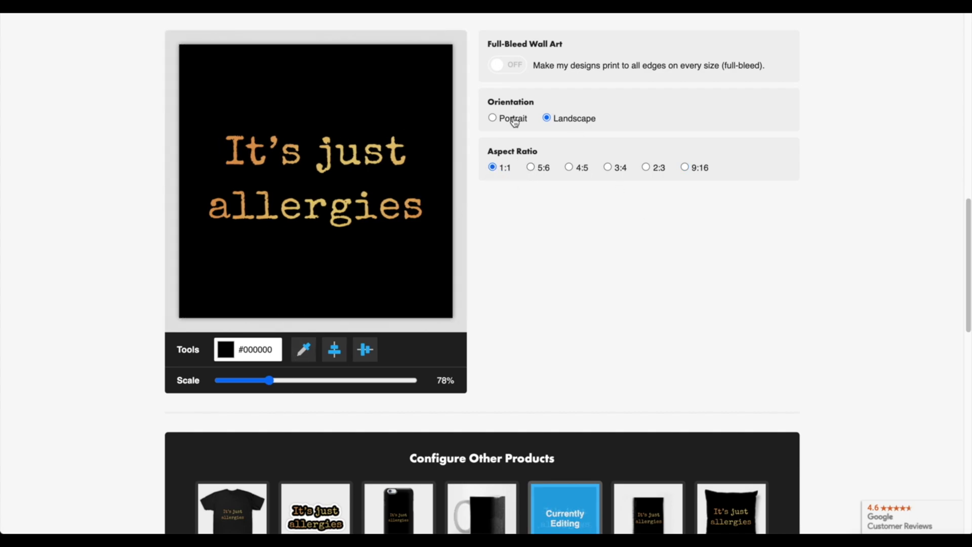
# - Set the wall art orientation to Portrait
pyautogui.click(489, 119)
pyautogui.scroll(-4, 557, 121)
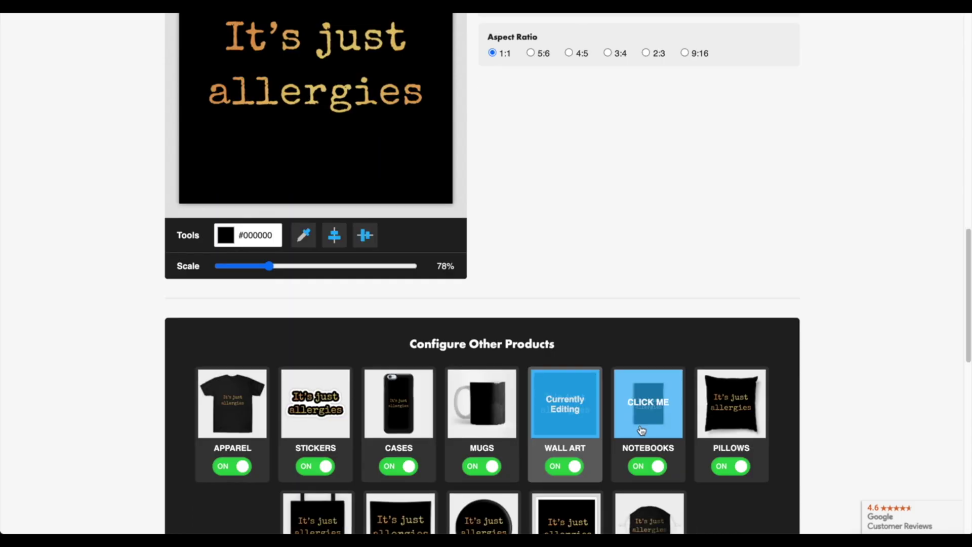
# - Open the Notebooks configuration, scale the spiral notebook artwork to 71% and center it horizontally on the cover
pyautogui.click(645, 424)
pyautogui.scroll(2, 519, 248)
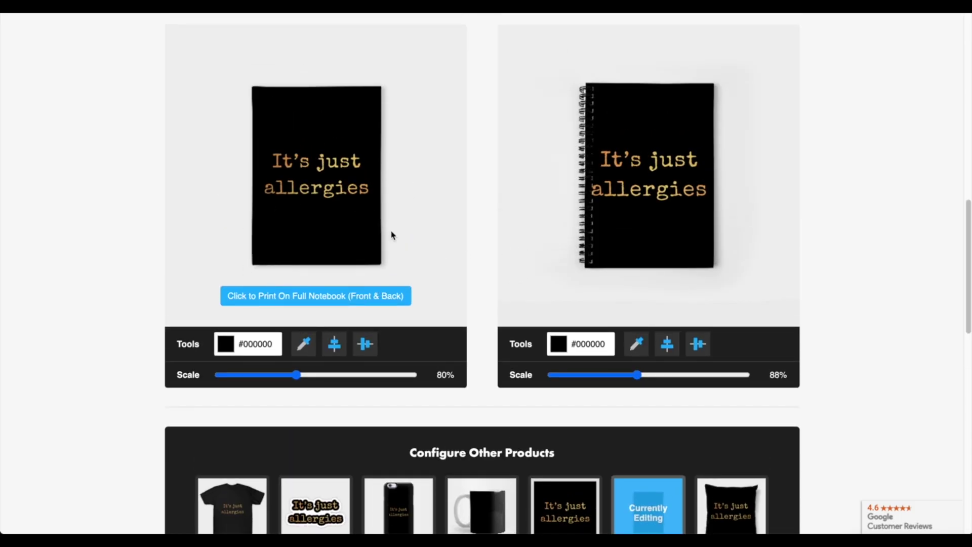
pyautogui.moveTo(641, 379); pyautogui.dragTo(621, 378)
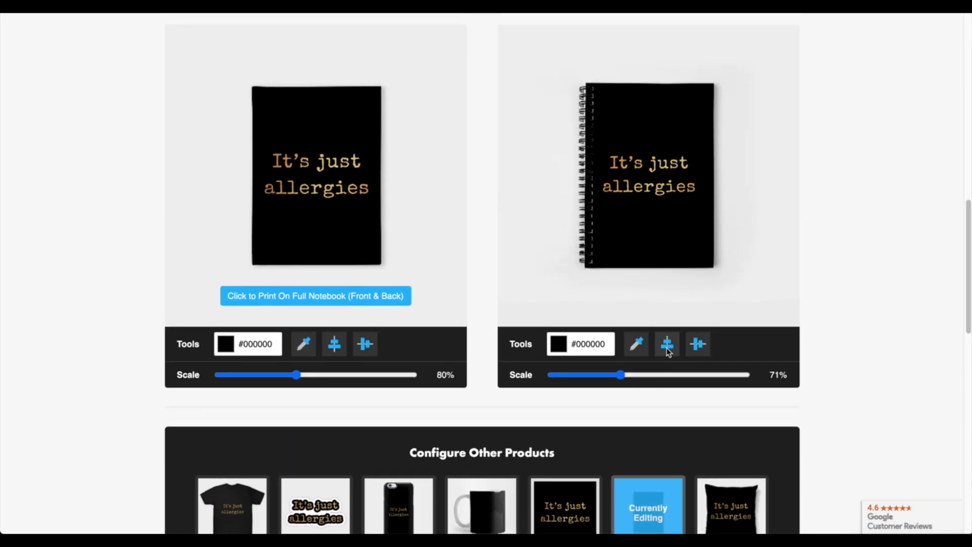
pyautogui.scroll(-2, 725, 456)
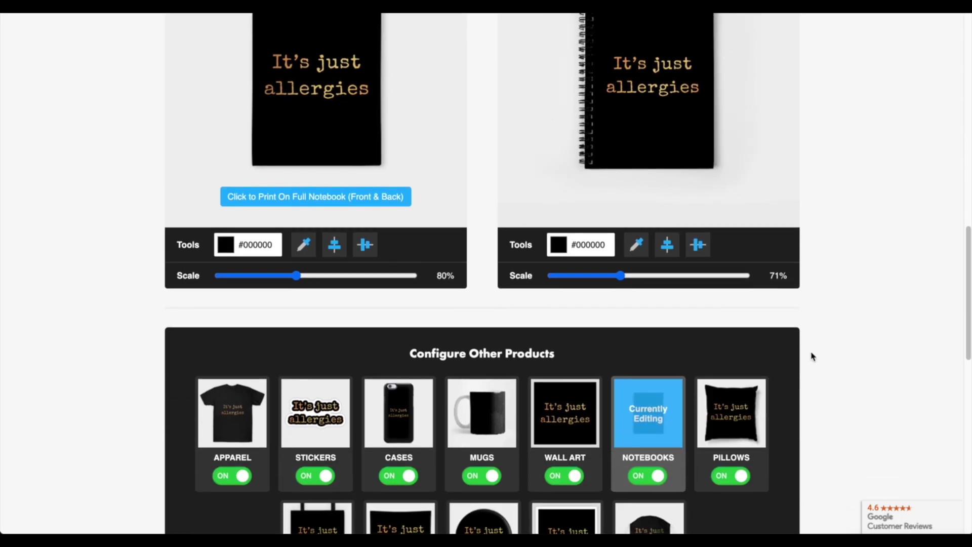
# - Check the Pillows configuration and slightly reduce the artwork scale on the tote bag
pyautogui.click(735, 423)
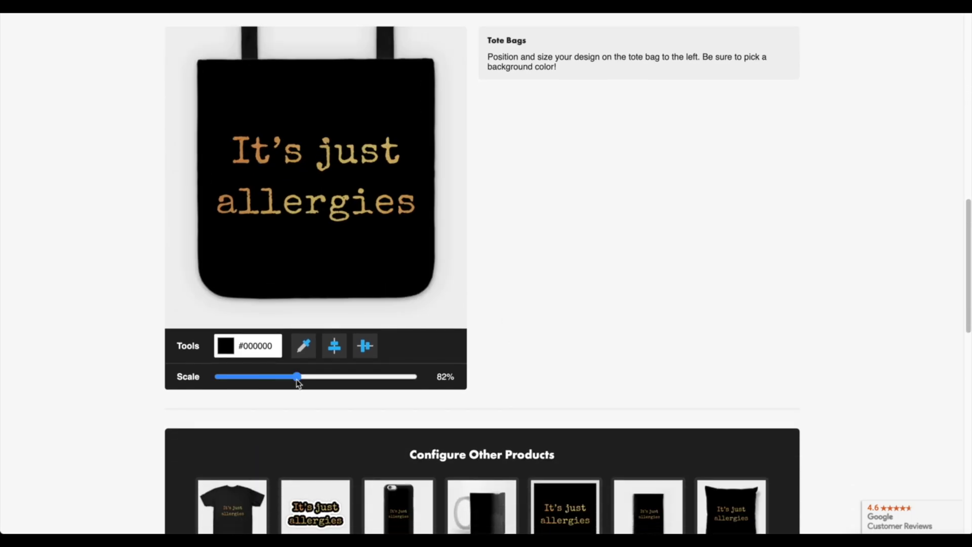
pyautogui.moveTo(297, 381); pyautogui.dragTo(291, 383)
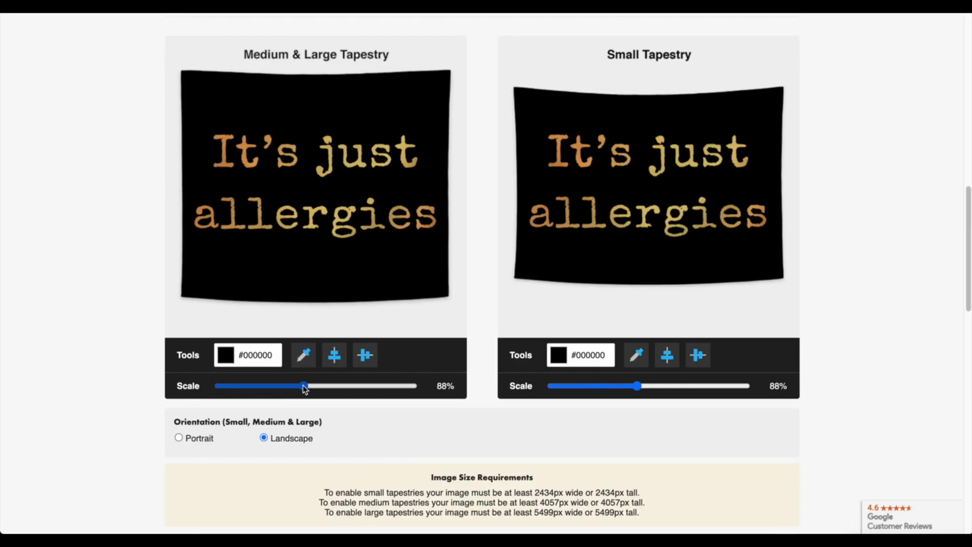
# - Scale the artwork on both the Medium & Large Tapestry and the Small Tapestry to 77%
pyautogui.moveTo(304, 386); pyautogui.dragTo(292, 385)
pyautogui.moveTo(638, 386); pyautogui.dragTo(626, 386)
# - Turn off the Tapestries and Totes products for this design
pyautogui.scroll(-7, 803, 334)
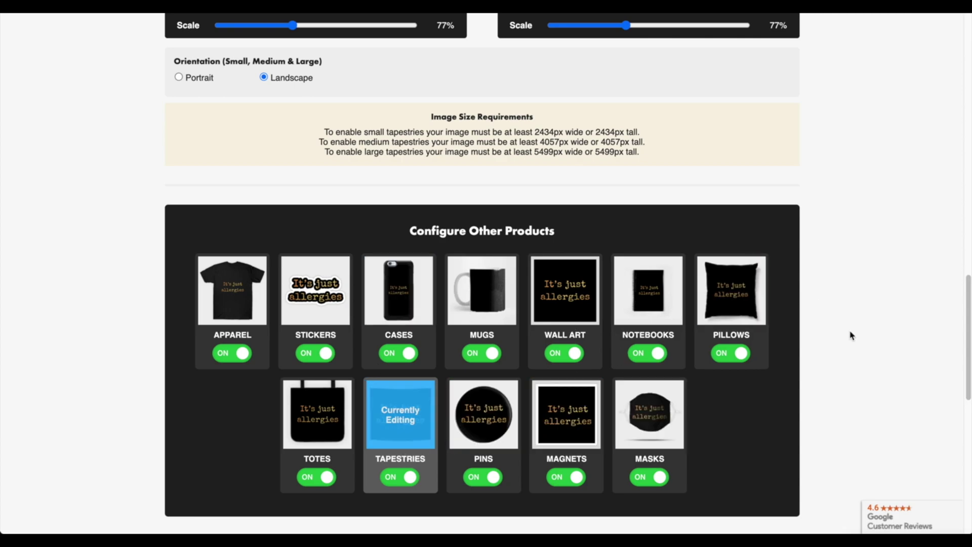
pyautogui.click(406, 477)
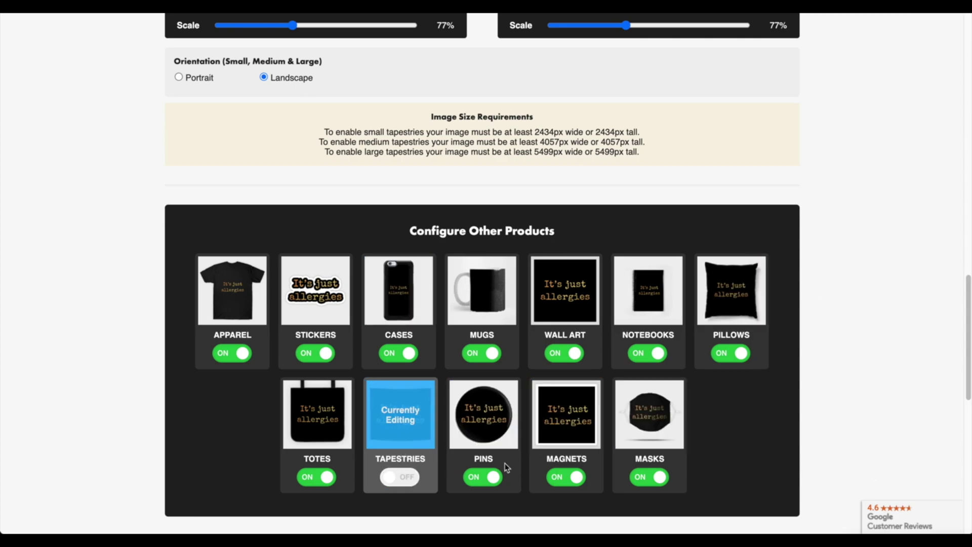
pyautogui.click(319, 478)
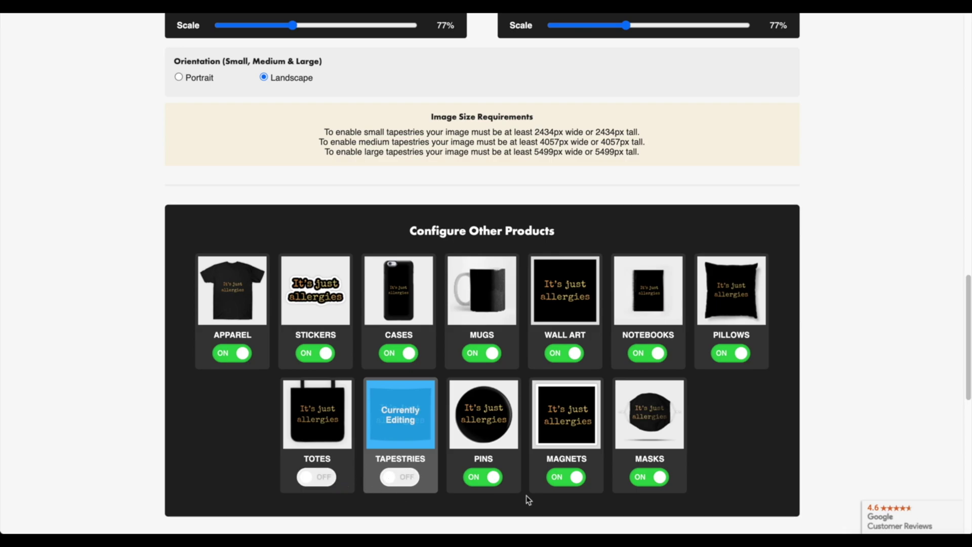
# - Check the Pins configuration and scale the artwork on the circle magnet to 74%
pyautogui.click(553, 411)
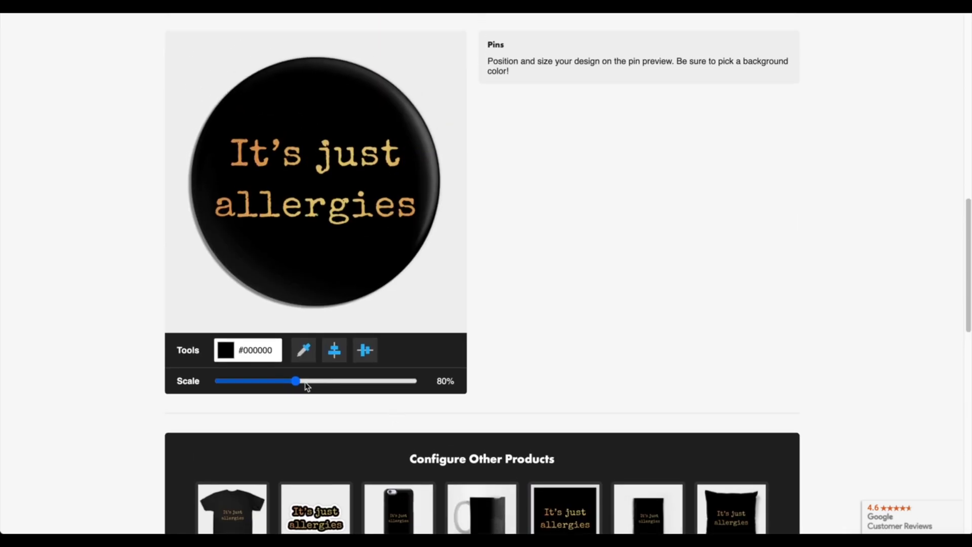
pyautogui.moveTo(296, 404); pyautogui.dragTo(290, 403)
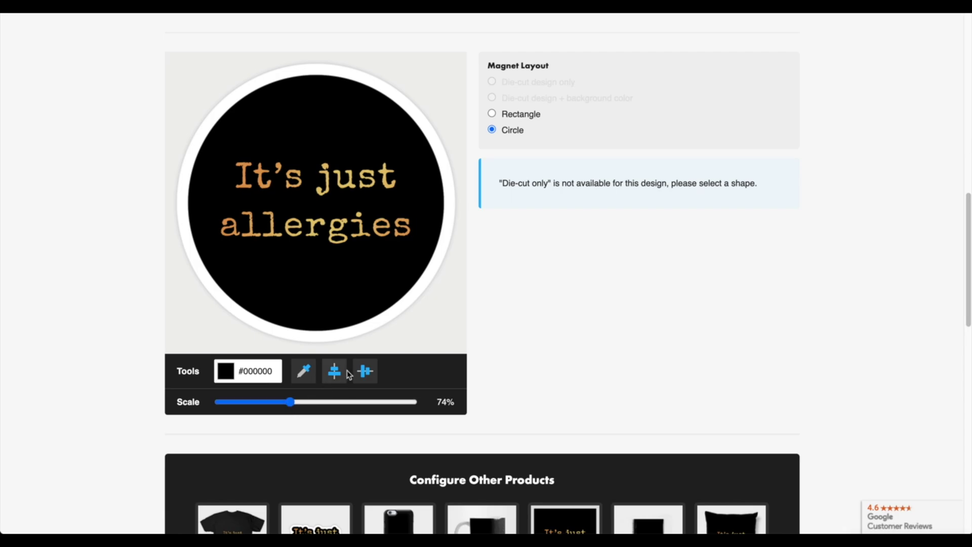
# - Open the Masks configuration and scale the artwork on the mask with ear loops to 72%
pyautogui.scroll(-6, 580, 310)
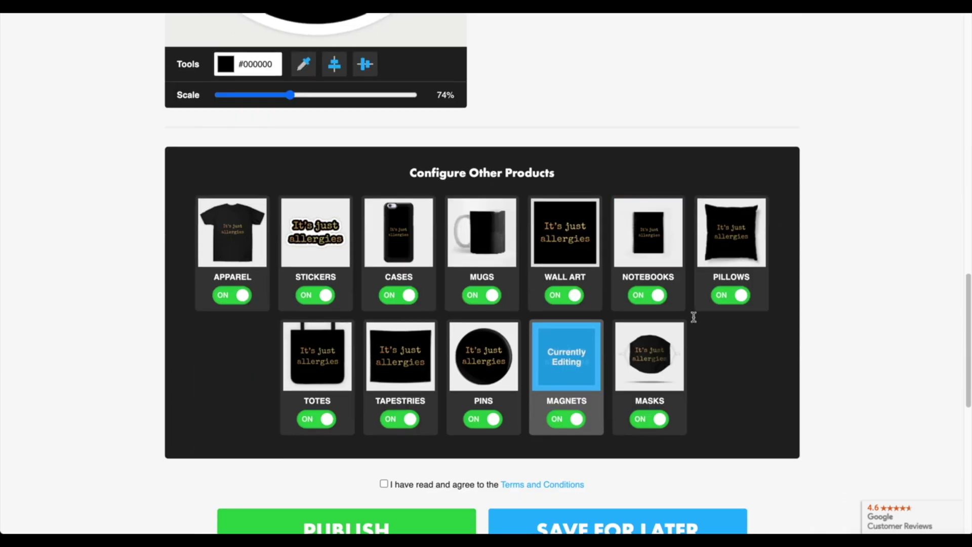
pyautogui.click(669, 367)
pyautogui.scroll(2, 409, 382)
pyautogui.moveTo(298, 424); pyautogui.dragTo(288, 426)
pyautogui.scroll(-1, 504, 377)
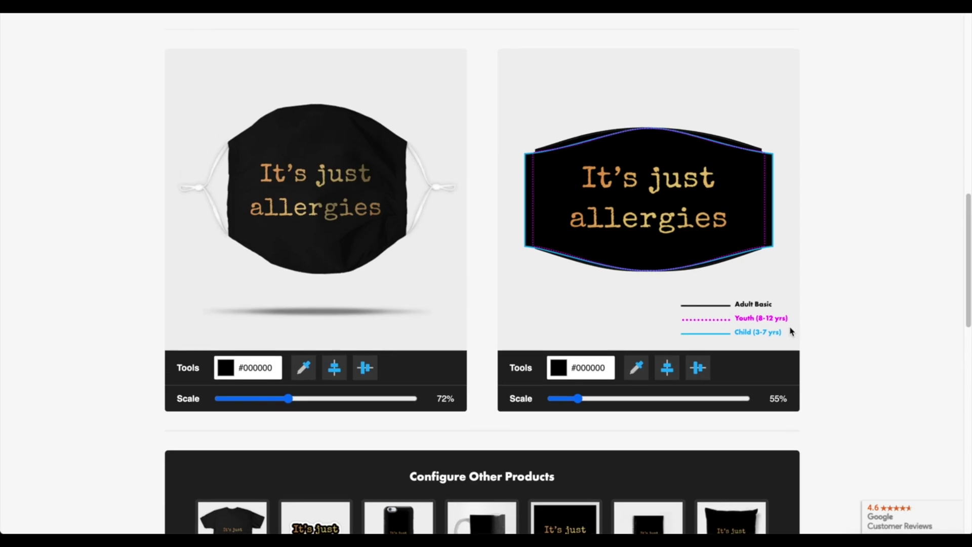
# - Reopen the Mugs configuration and check the artwork placement on the mug and travel mug
pyautogui.scroll(-5, 789, 327)
pyautogui.scroll(-1, 865, 302)
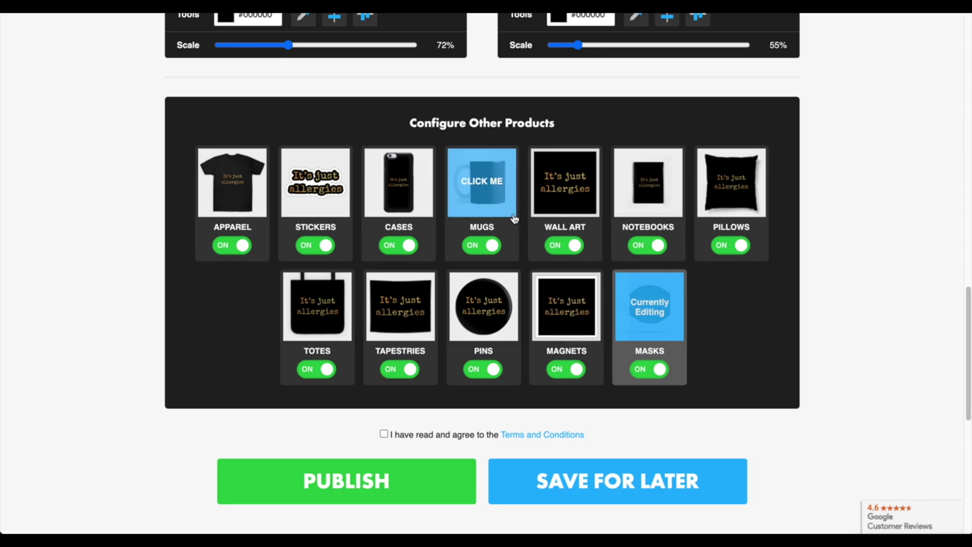
pyautogui.click(495, 209)
pyautogui.scroll(8, 506, 233)
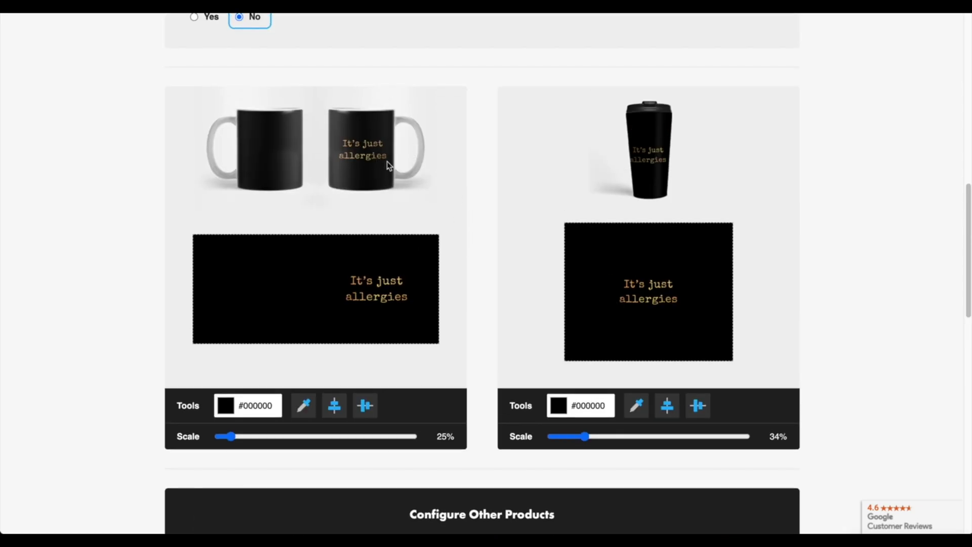
# - Agree to the Terms and Conditions, publish the design, and view its front art on the product page
pyautogui.scroll(-8, 857, 254)
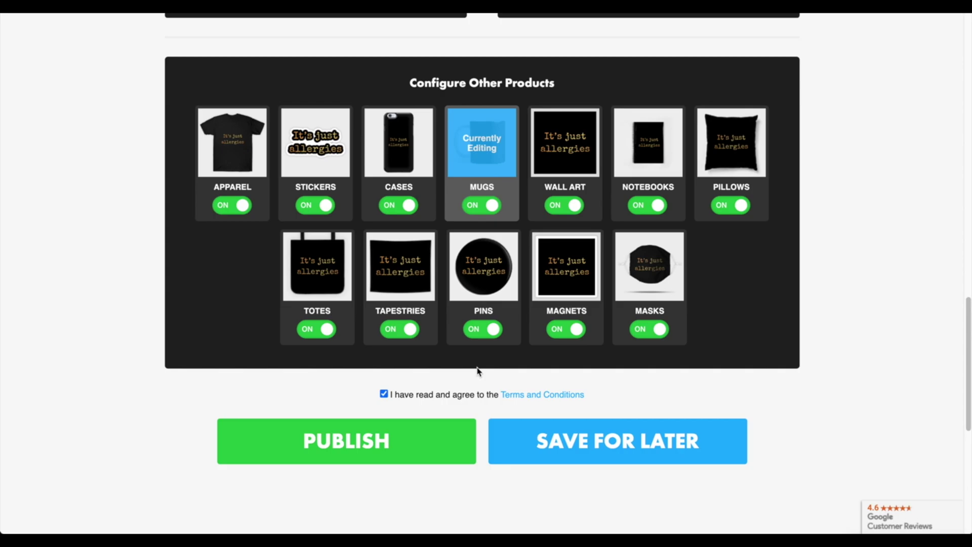
pyautogui.click(393, 443)
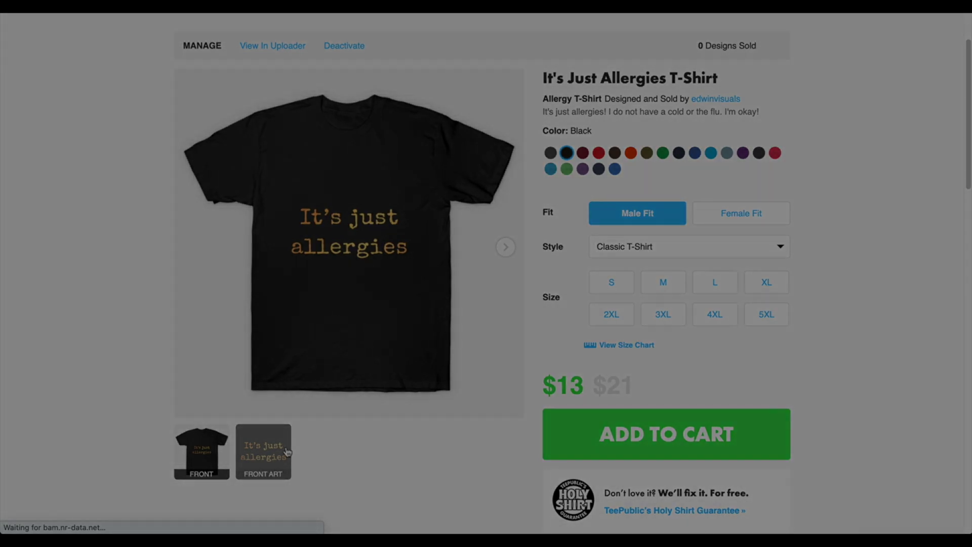
pyautogui.click(287, 453)
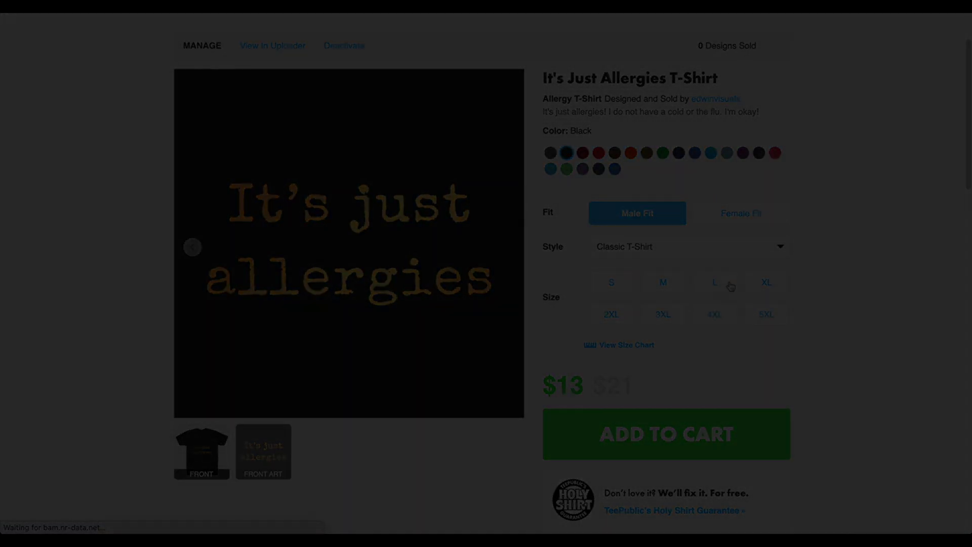